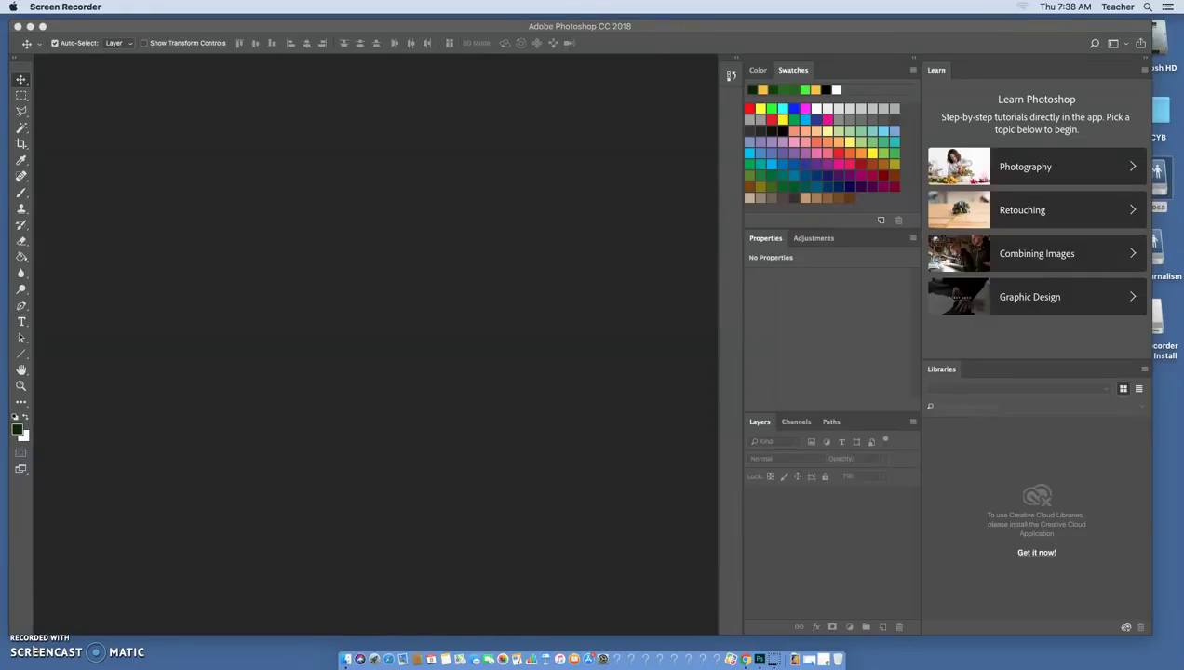
{"action": "left_click", "coordinate": [159, 593]}
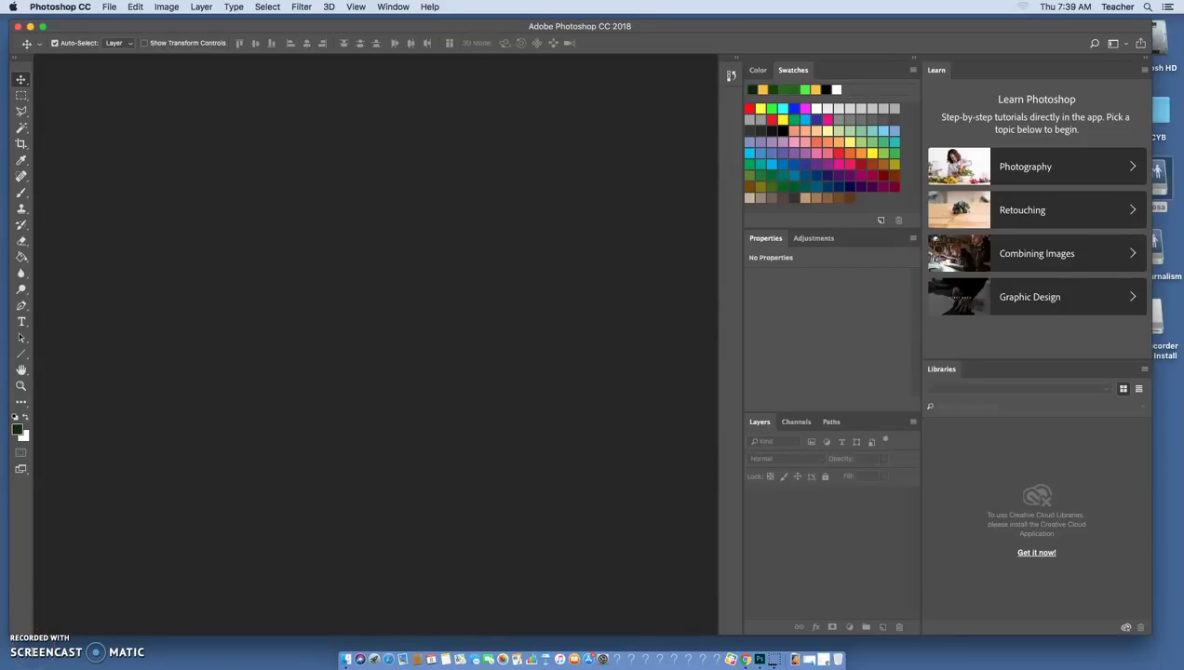
{"action": "left_click", "coordinate": [33, 650]}
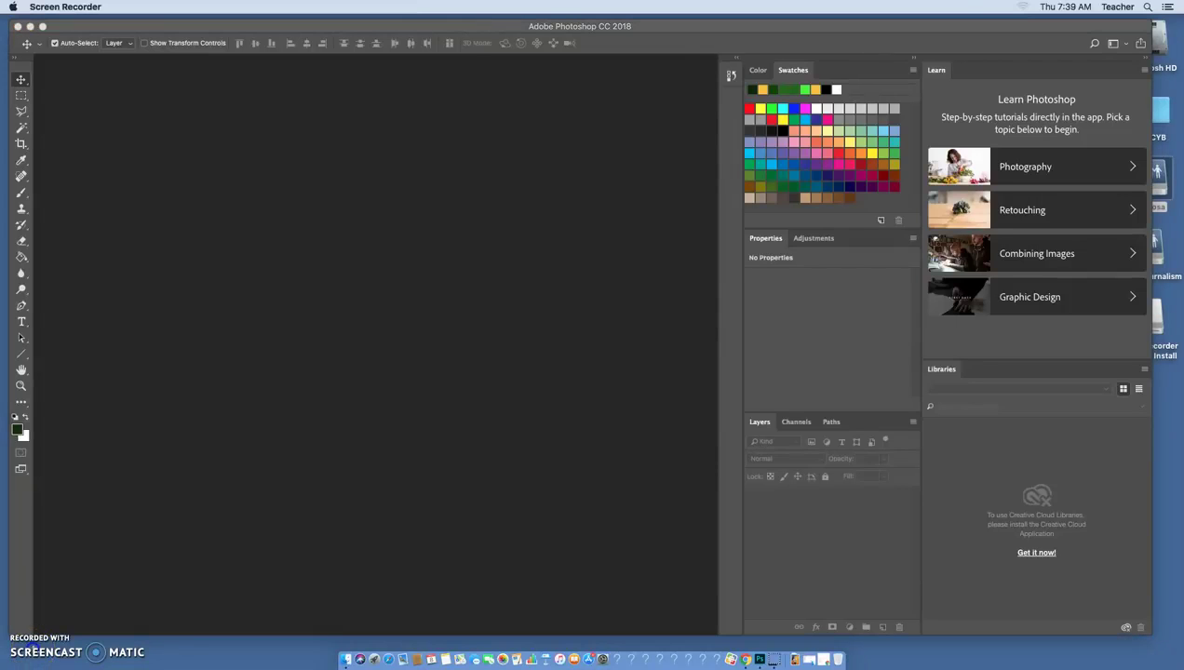
{"action": "left_click", "coordinate": [126, 28]}
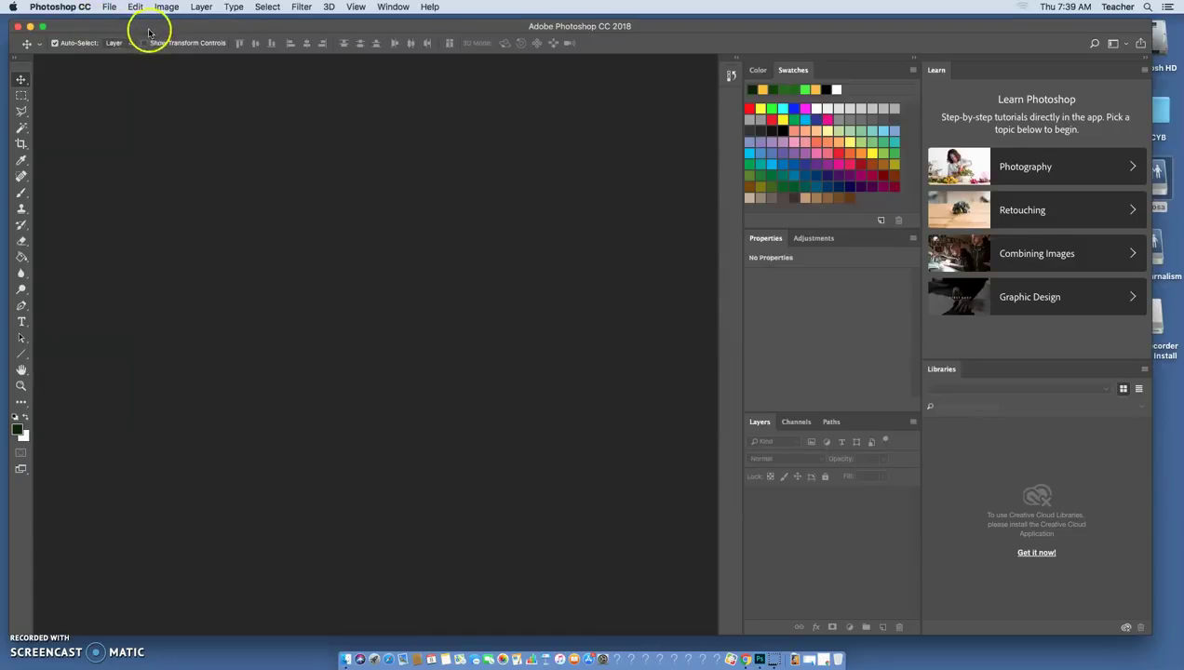
{"action": "left_click", "coordinate": [109, 7]}
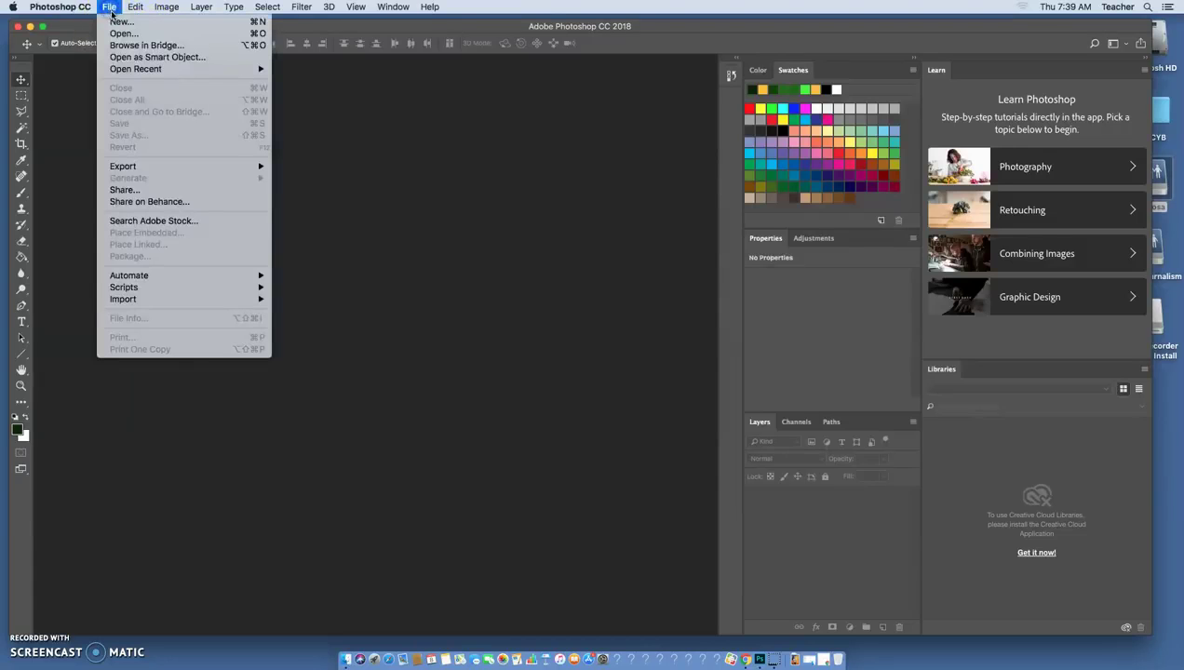
{"action": "left_click", "coordinate": [109, 8]}
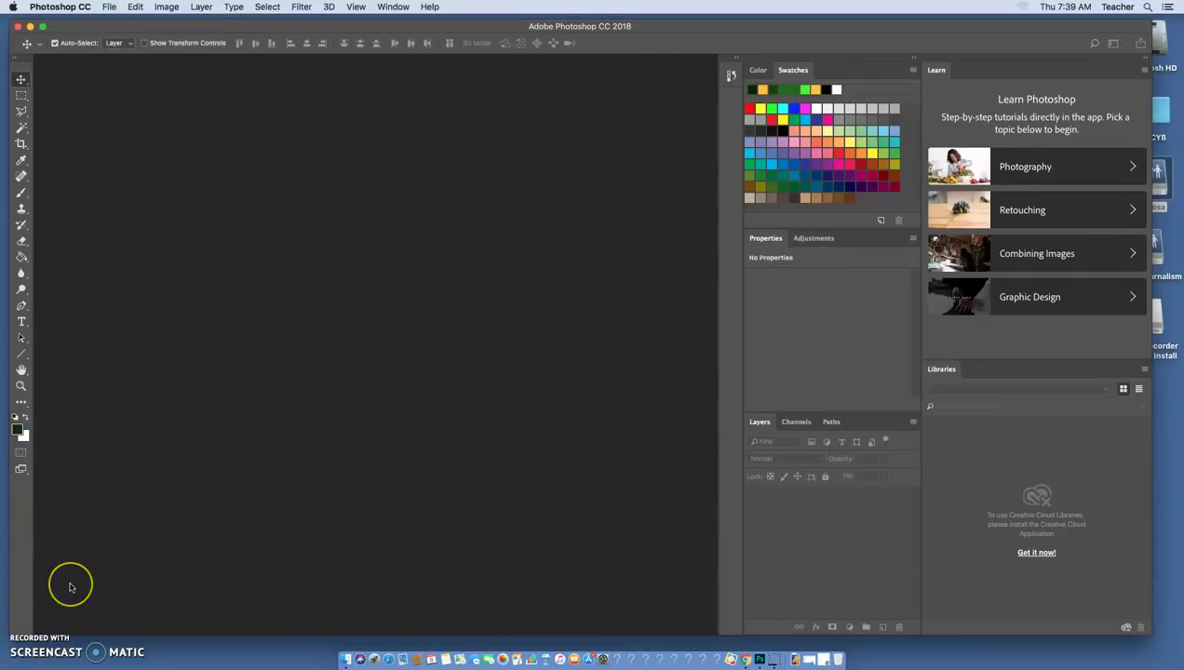
Create a new 6 x 6 inch document at 200 pixels/inch in RGB Color with a white background
{"action": "key", "text": "super+n"}
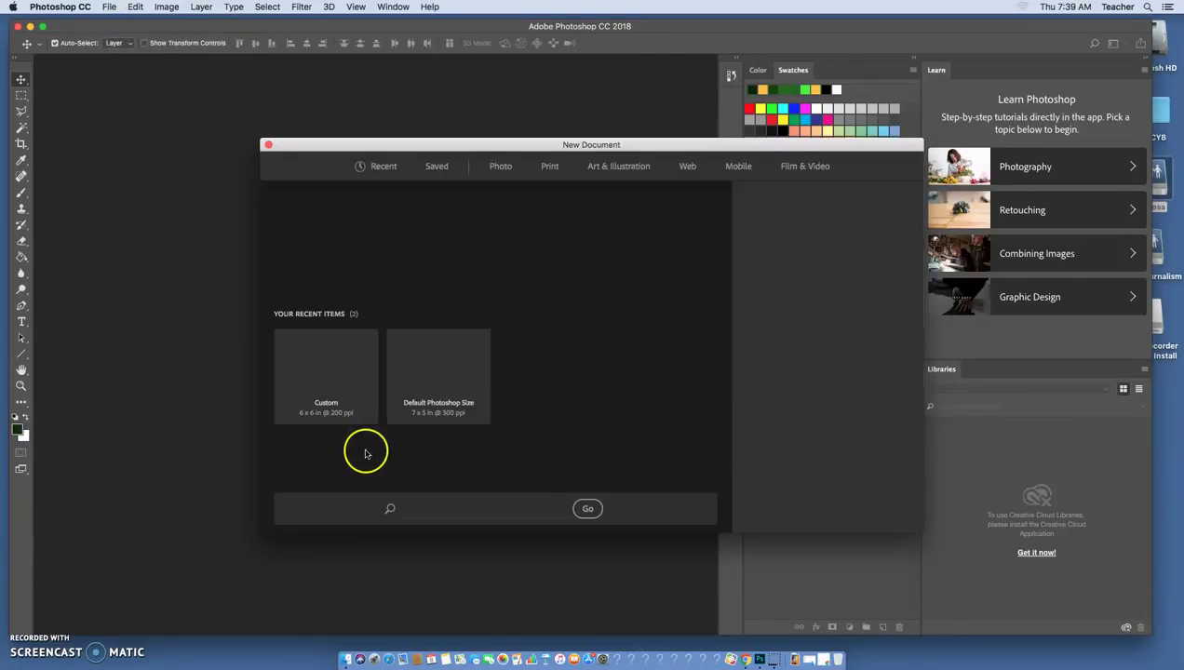
{"action": "left_click", "coordinate": [19, 650]}
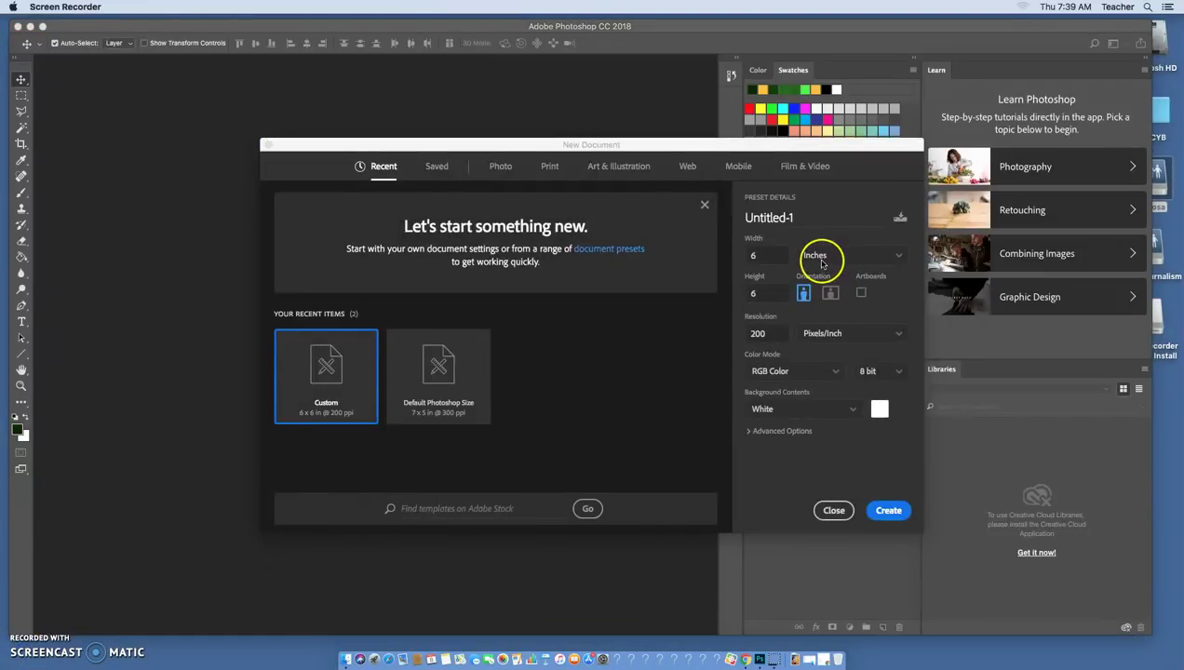
{"action": "left_click", "coordinate": [856, 262]}
{"action": "left_click", "coordinate": [856, 262]}
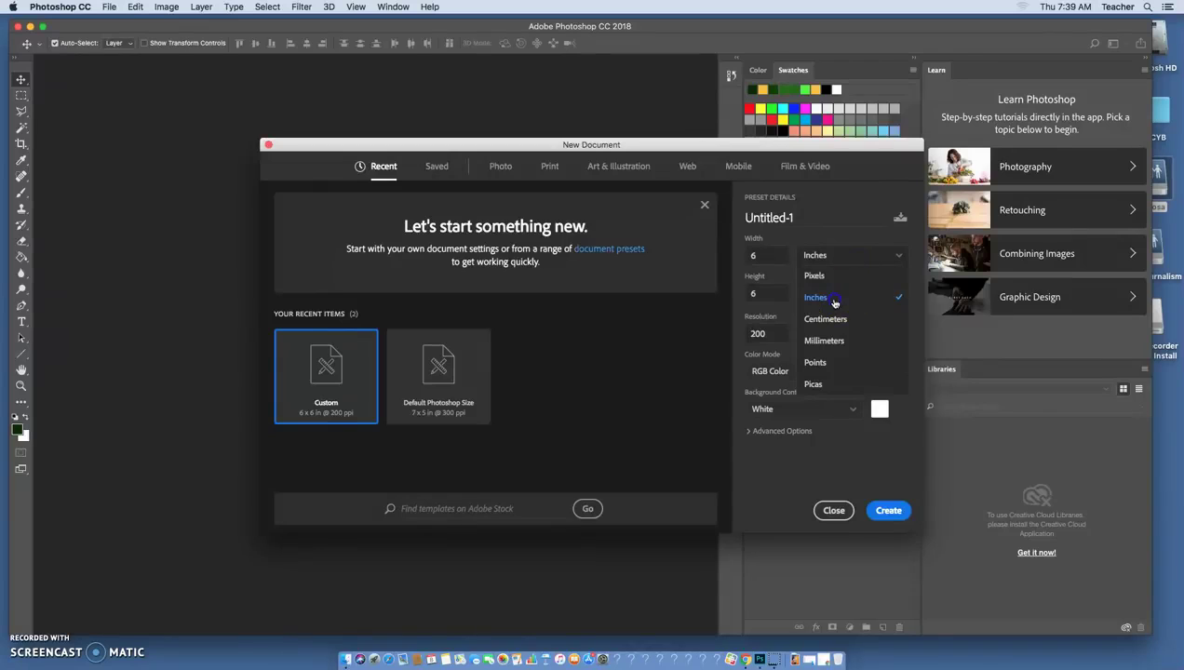
{"action": "left_click", "coordinate": [785, 264]}
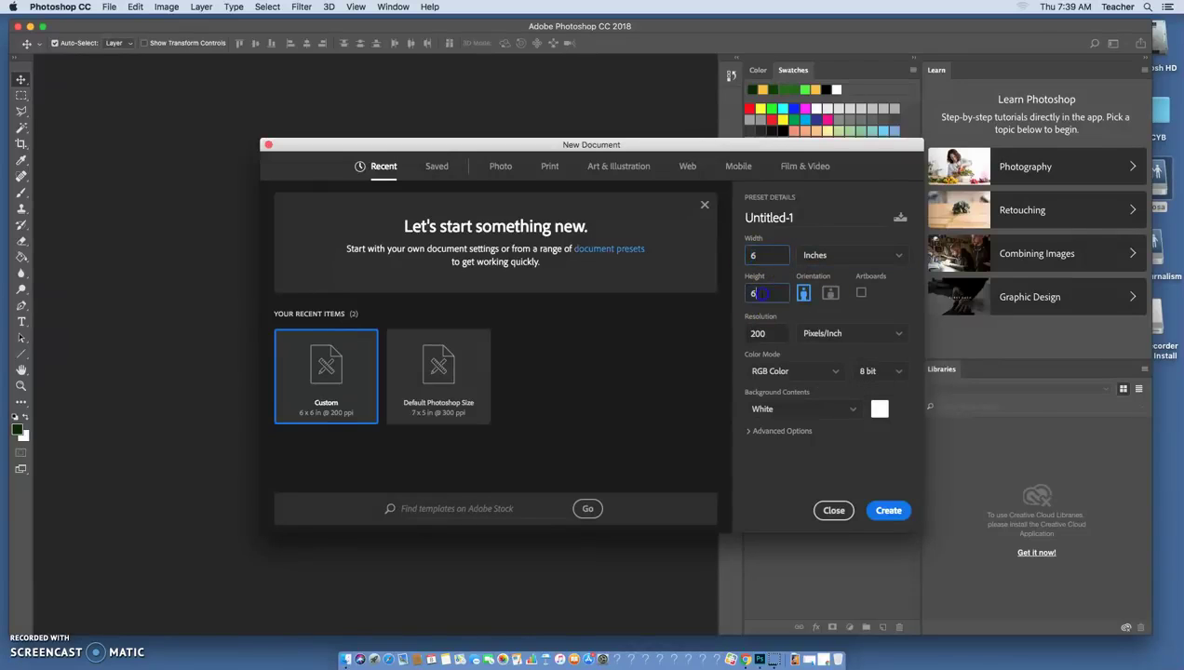
{"action": "left_click", "coordinate": [769, 337]}
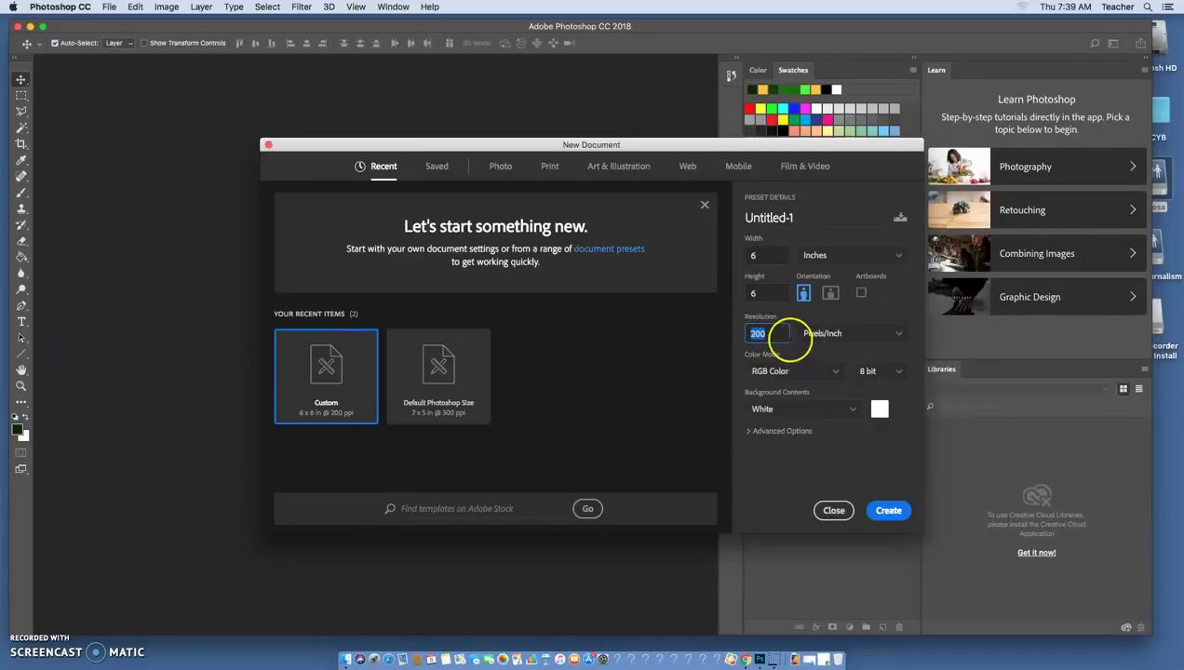
{"action": "left_click", "coordinate": [889, 511]}
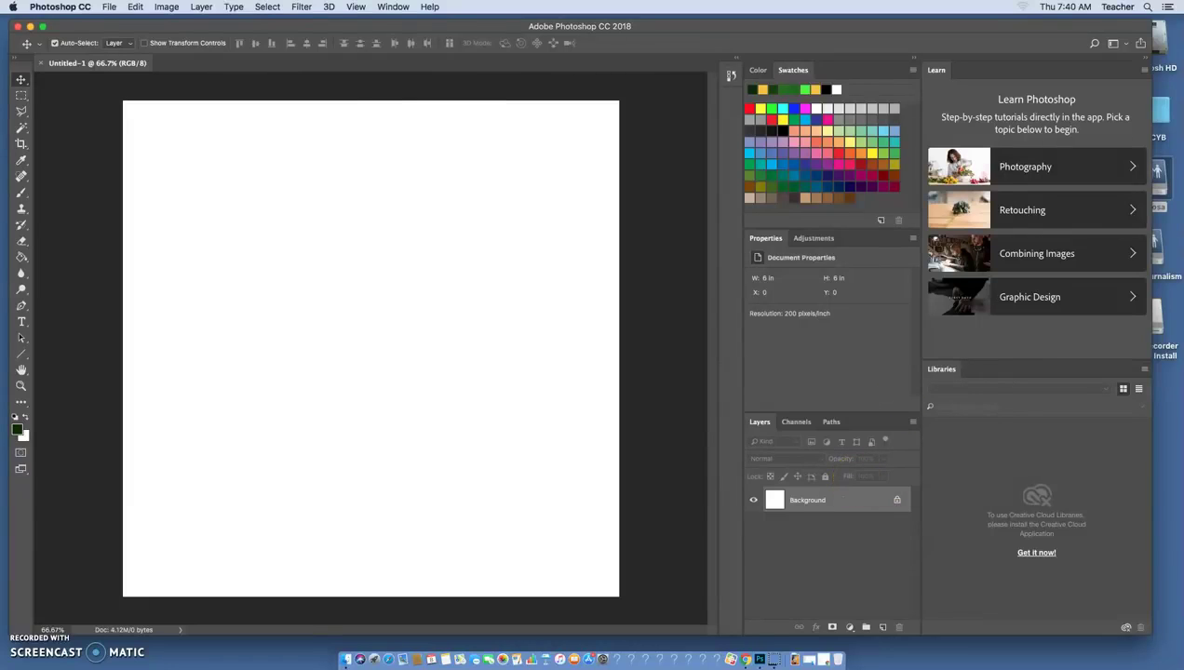
Add two new blank layers, Layer 1 and Layer 2, above the background with default settings
{"action": "left_click", "coordinate": [205, 6]}
{"action": "mouse_move", "coordinate": [280, 21]}
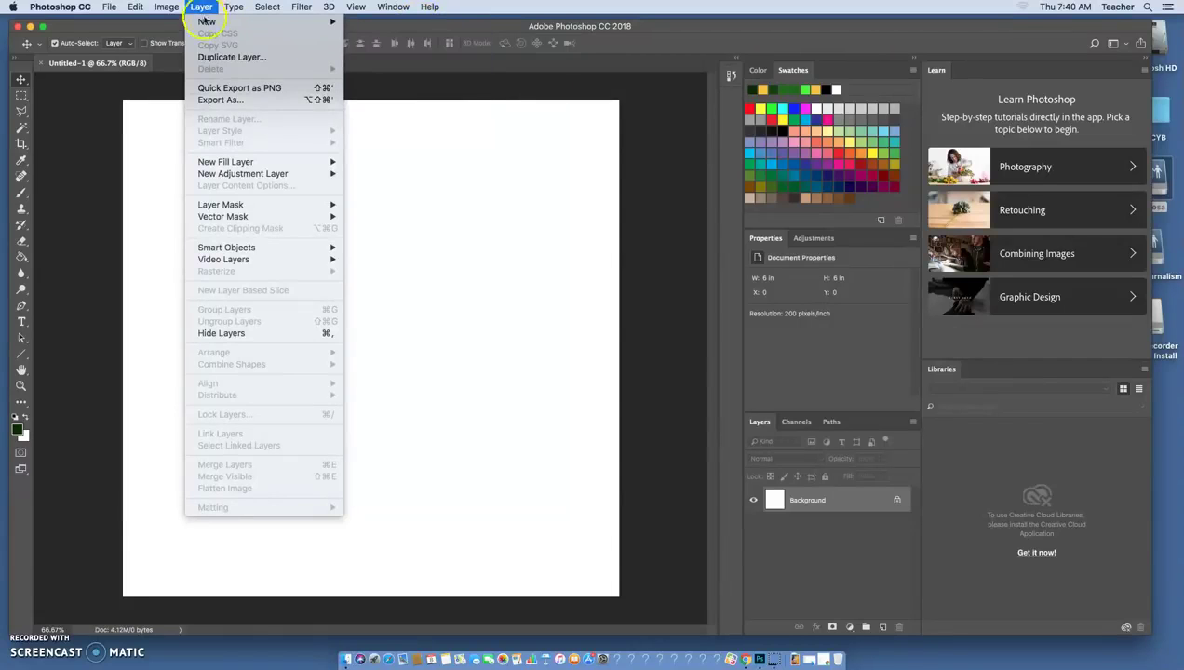
{"action": "left_click", "coordinate": [402, 28]}
{"action": "left_click", "coordinate": [700, 283]}
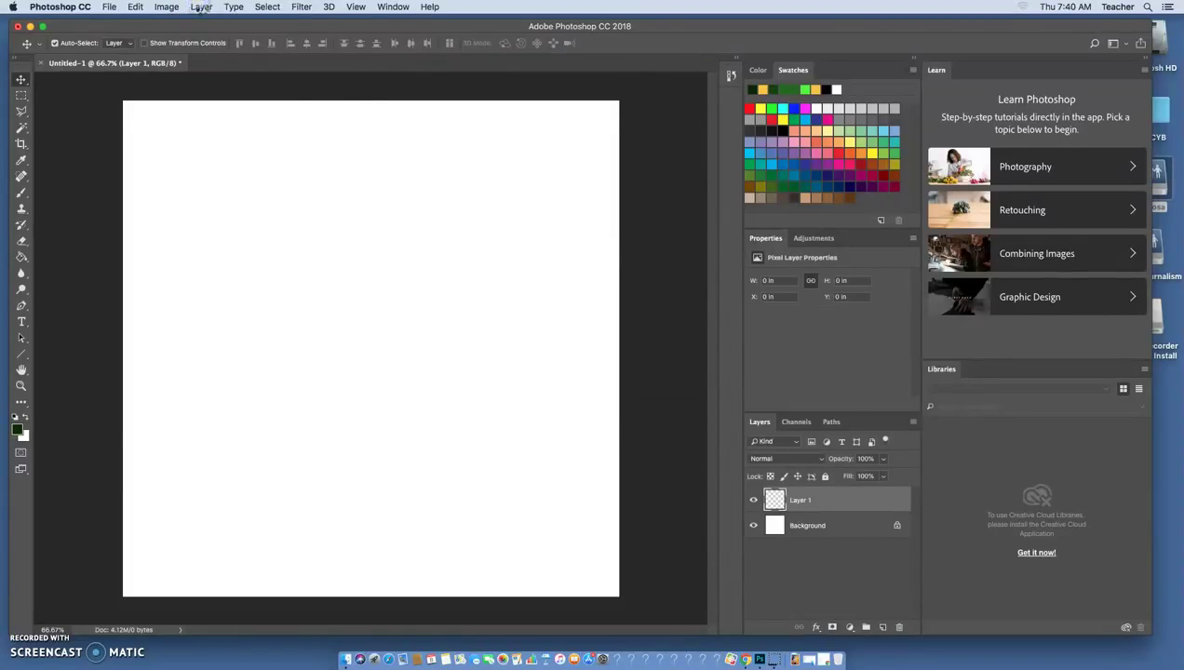
{"action": "left_click", "coordinate": [202, 6]}
{"action": "mouse_move", "coordinate": [280, 21]}
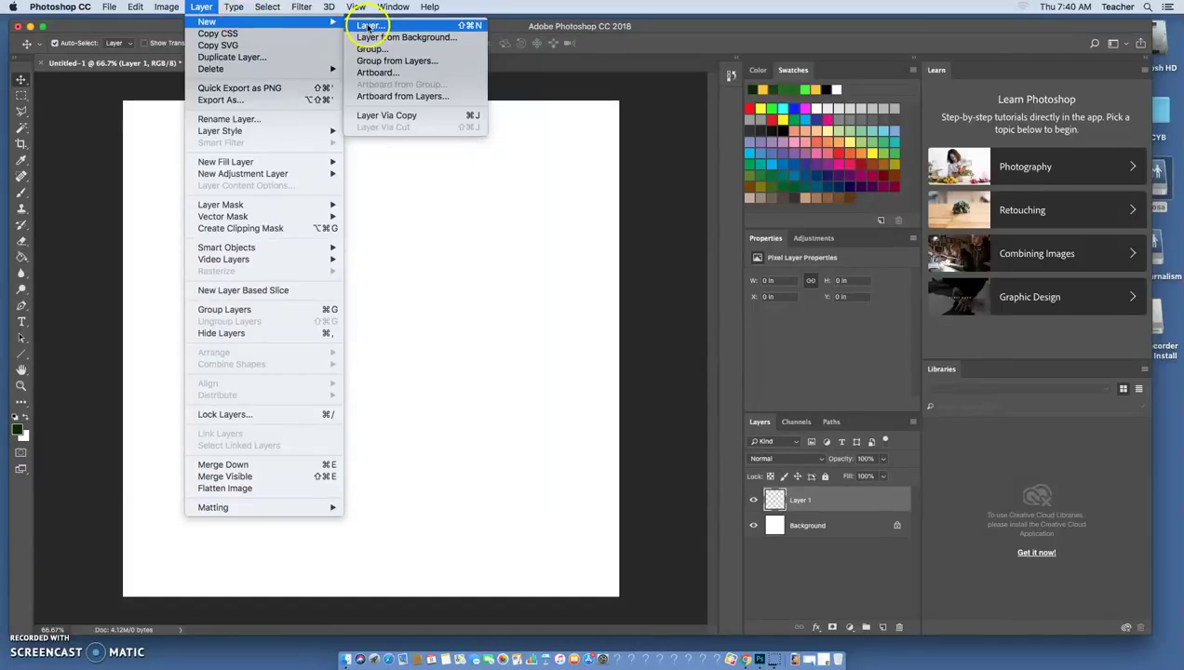
{"action": "left_click", "coordinate": [369, 26]}
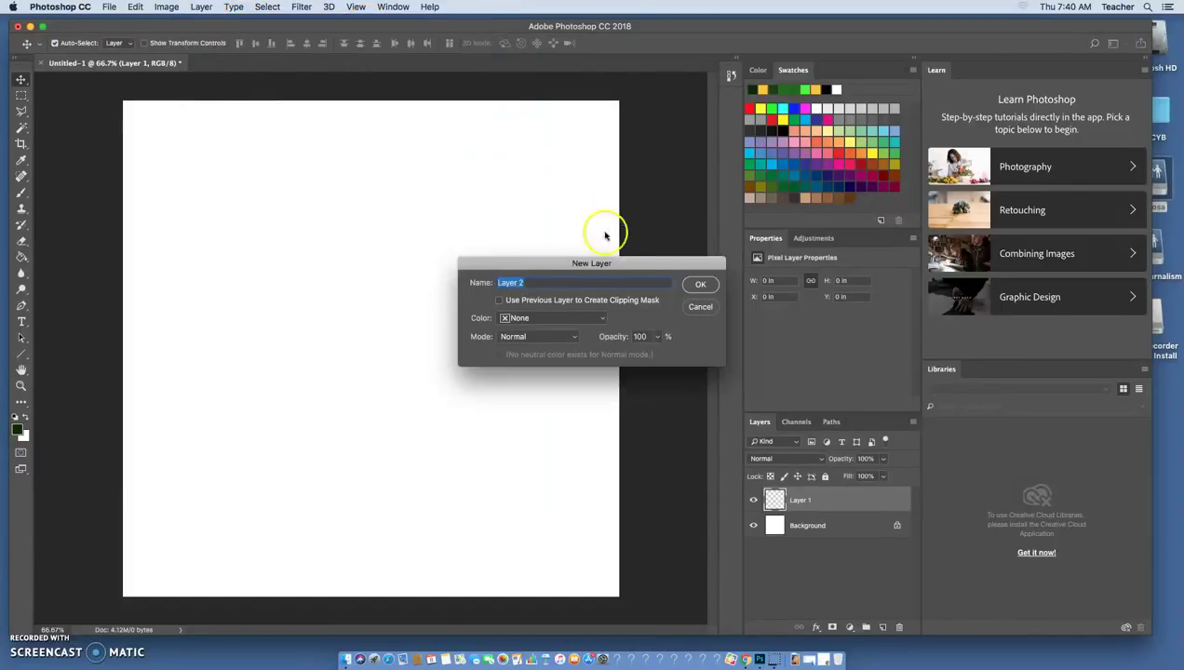
{"action": "left_click", "coordinate": [700, 283]}
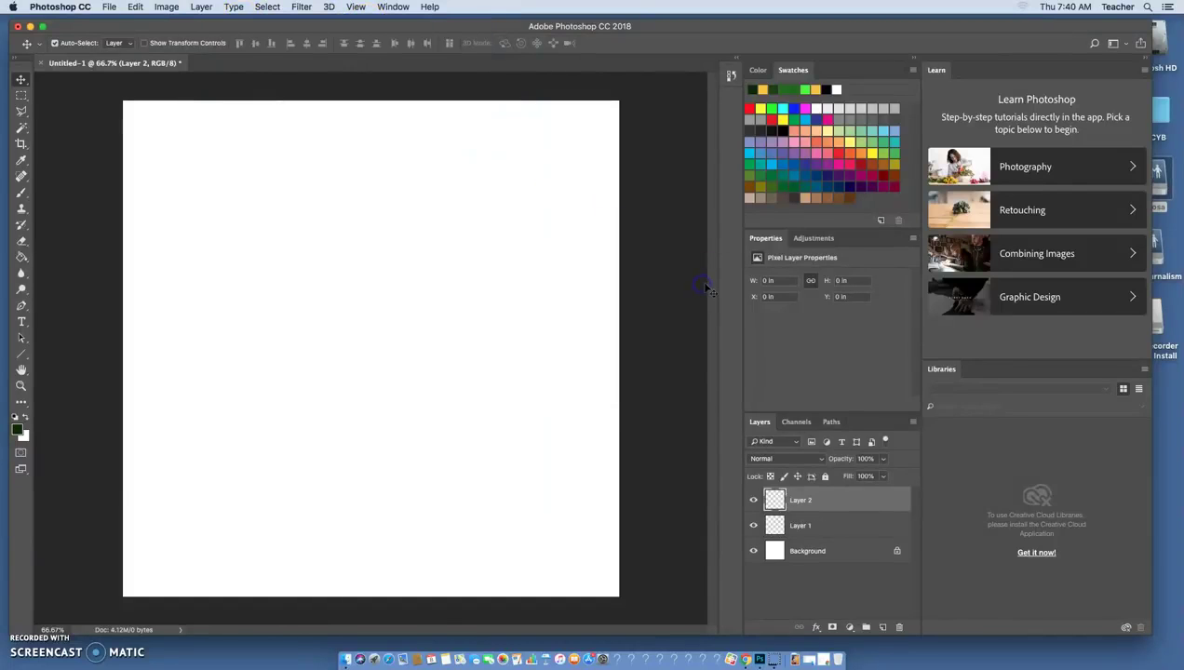
Unlock the white Background layer and delete it
{"action": "left_click", "coordinate": [897, 551]}
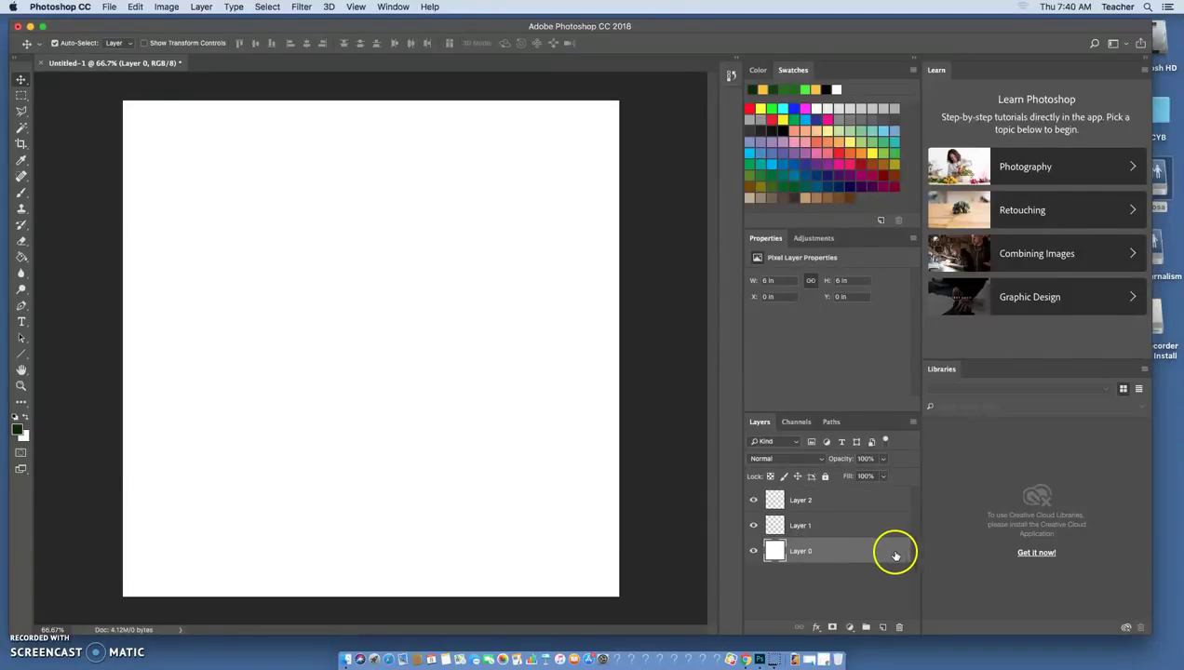
{"action": "left_click_drag", "start_coordinate": [817, 552], "coordinate": [896, 625]}
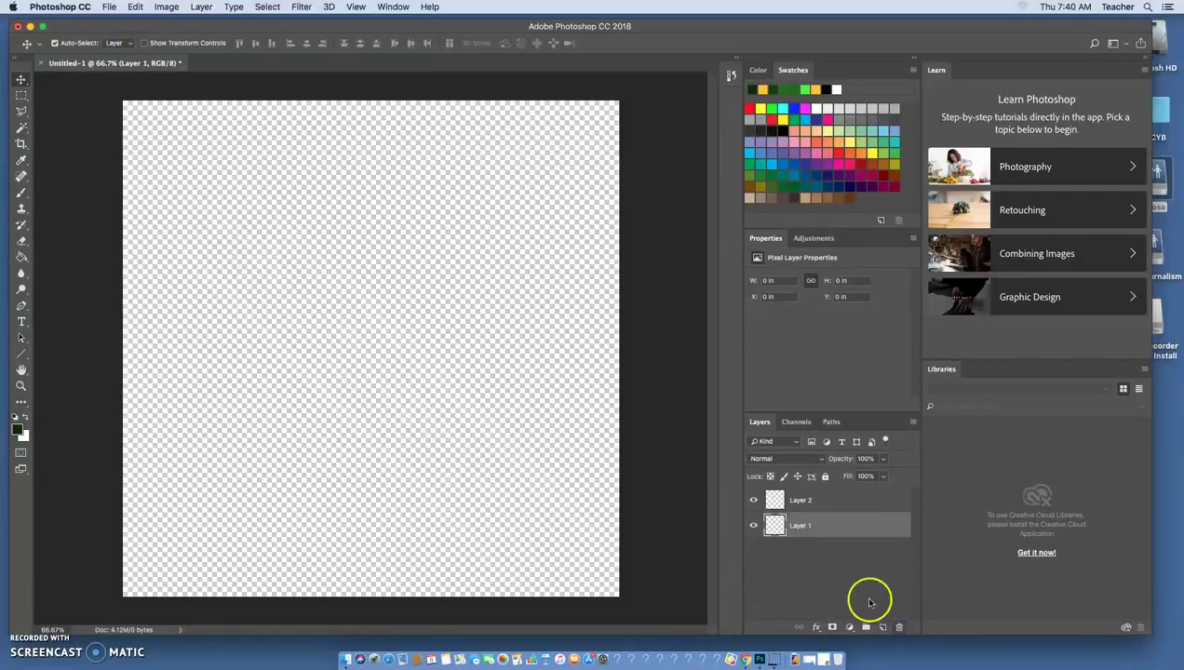
Place the image IMG_1616.JPG from the Downloads folder as an embedded object on Layer 1
{"action": "left_click", "coordinate": [110, 8]}
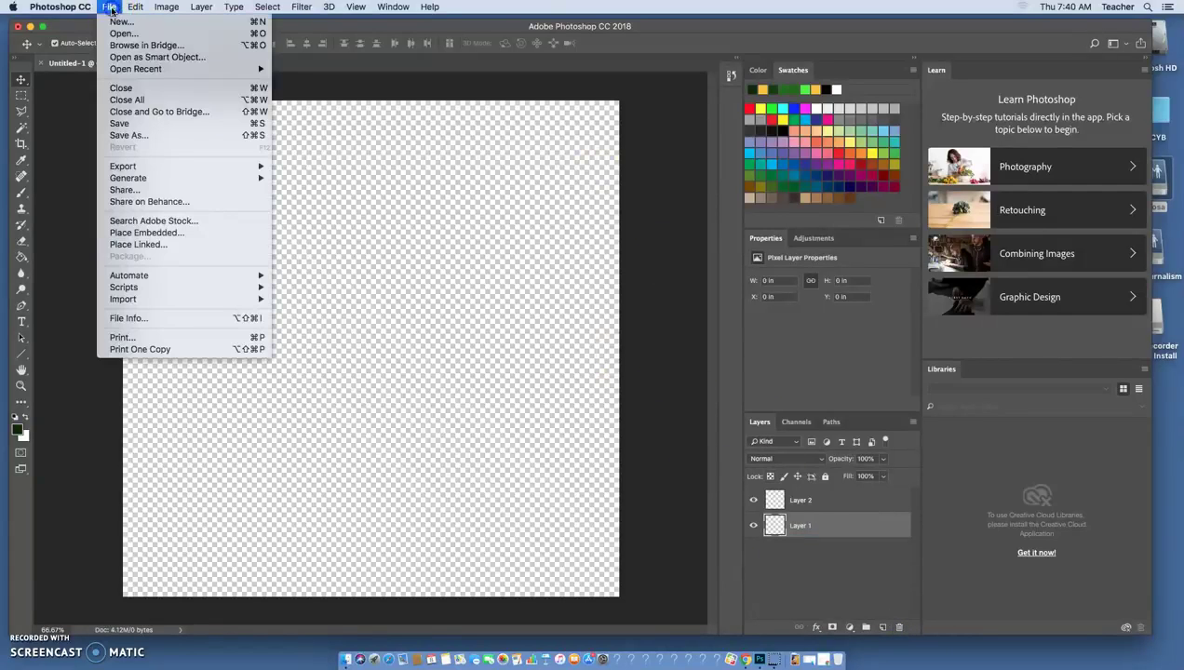
{"action": "left_click", "coordinate": [141, 236]}
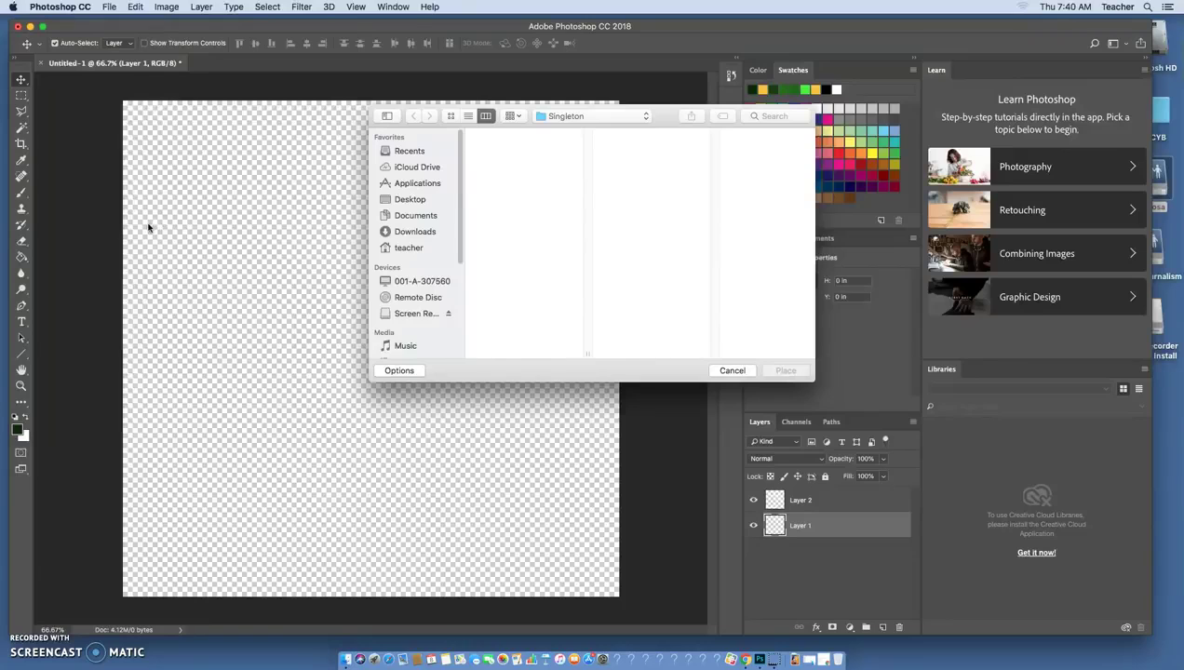
{"action": "left_click", "coordinate": [171, 228]}
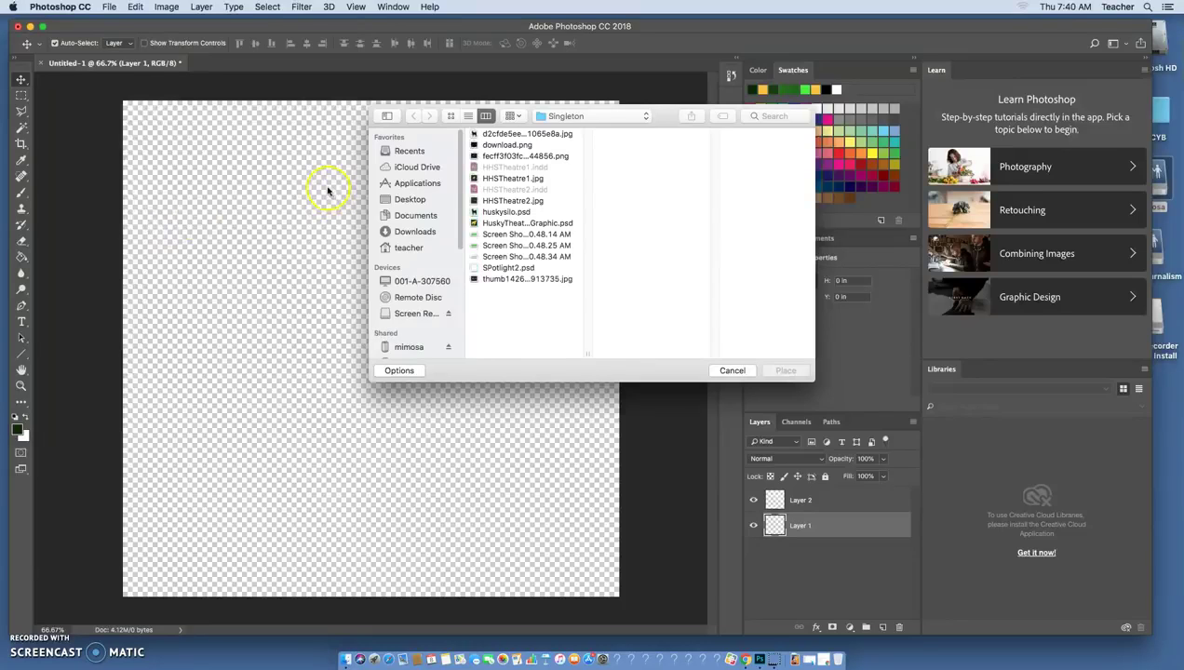
{"action": "left_click", "coordinate": [633, 119]}
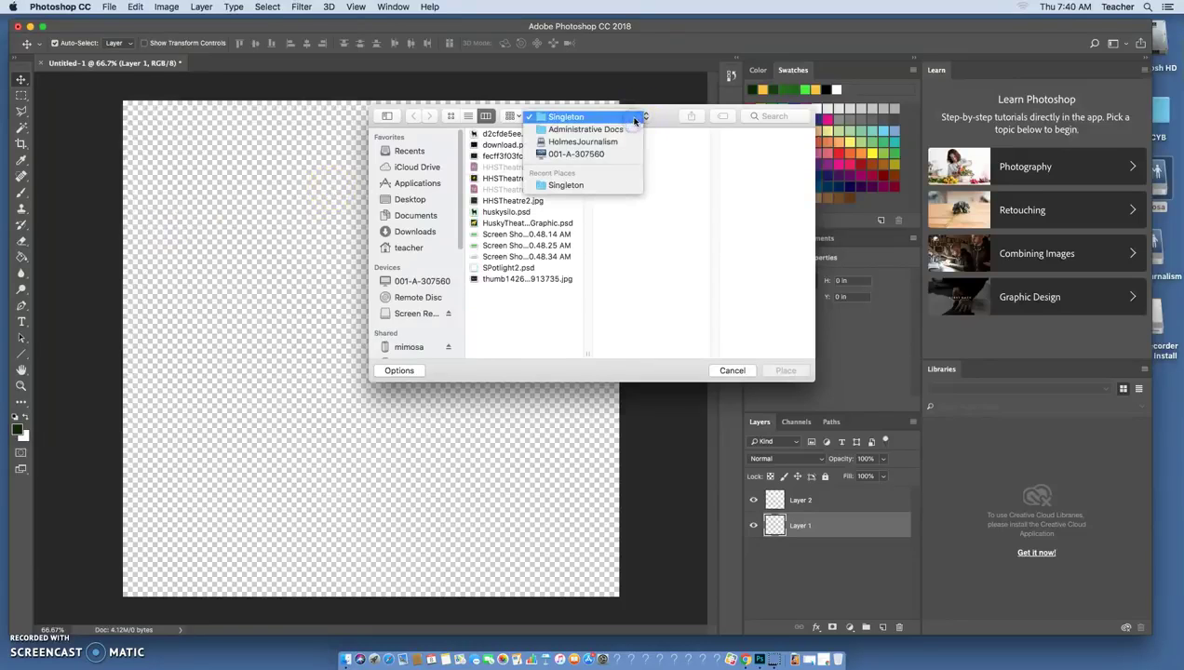
{"action": "left_click", "coordinate": [632, 118]}
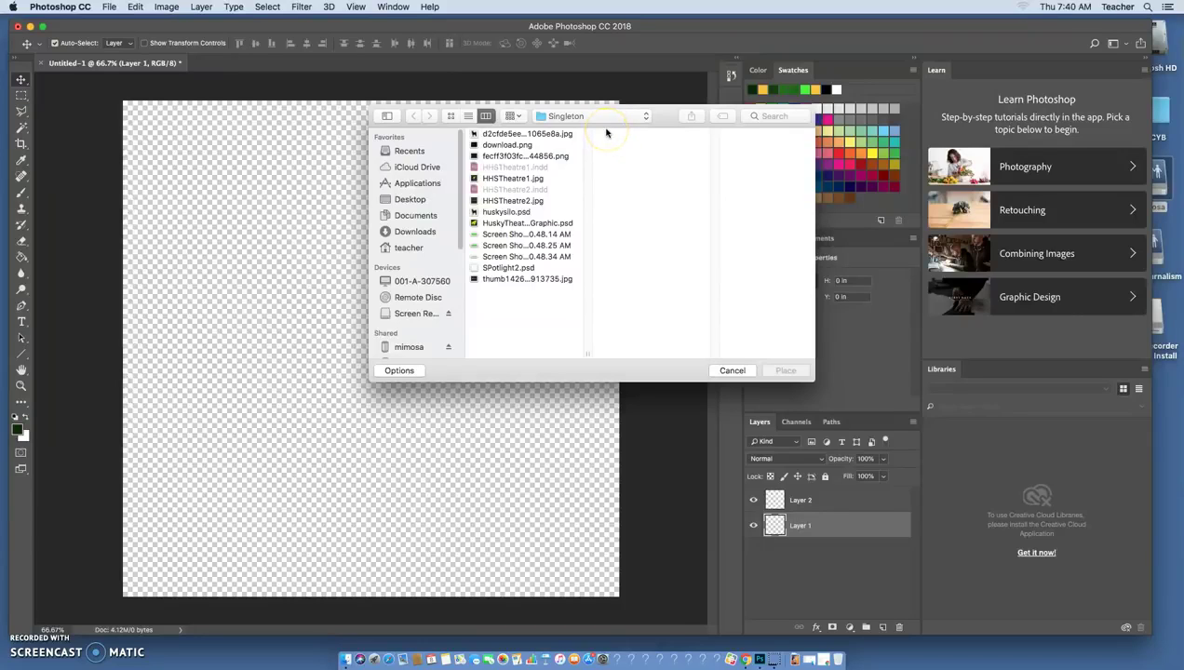
{"action": "left_click", "coordinate": [419, 234]}
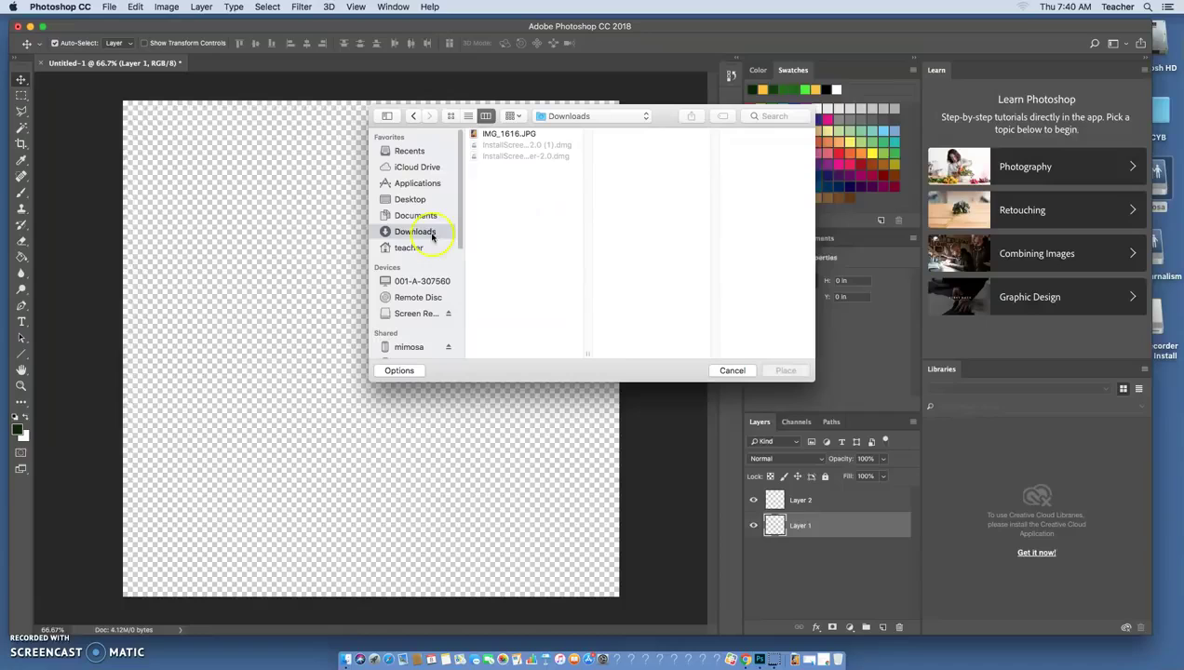
{"action": "left_click", "coordinate": [519, 136]}
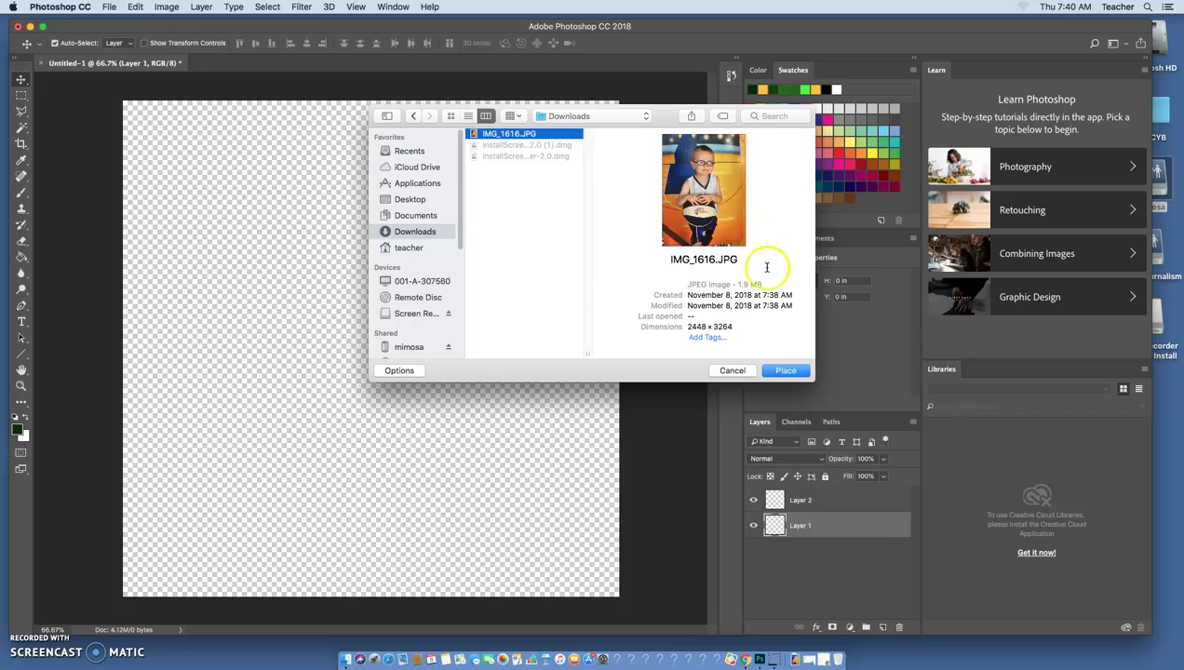
{"action": "left_click", "coordinate": [788, 371]}
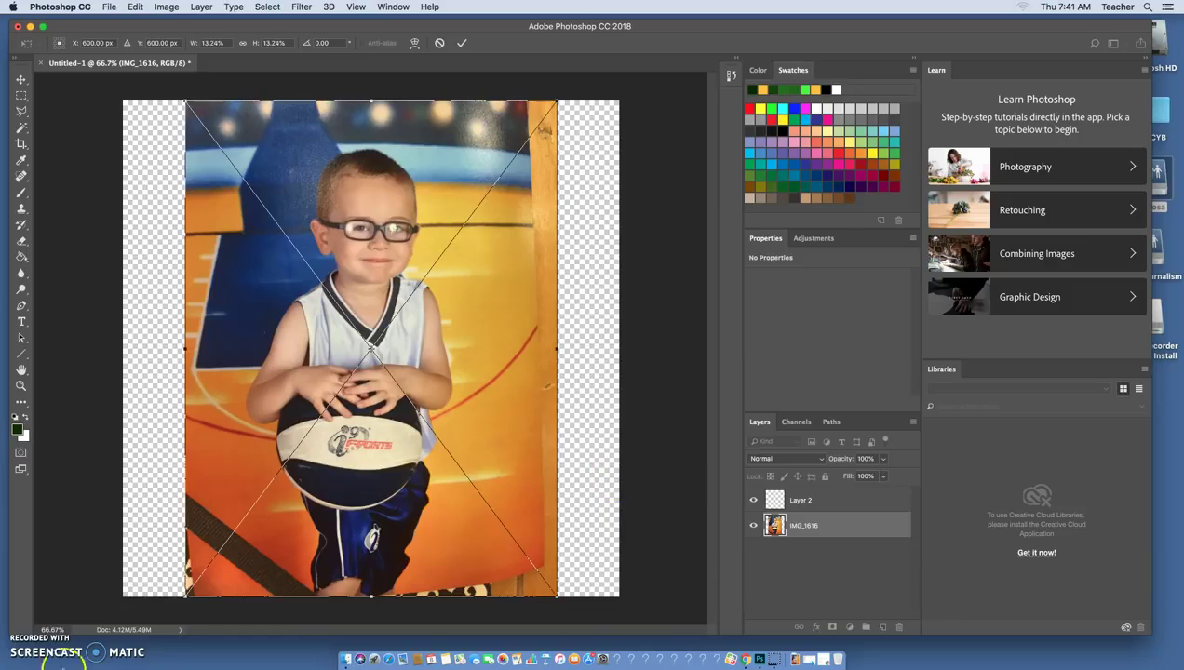
Scale the placed photo proportionally to about 17.9%, position it to fill the whole canvas, and commit the transform
{"action": "left_click", "coordinate": [26, 641]}
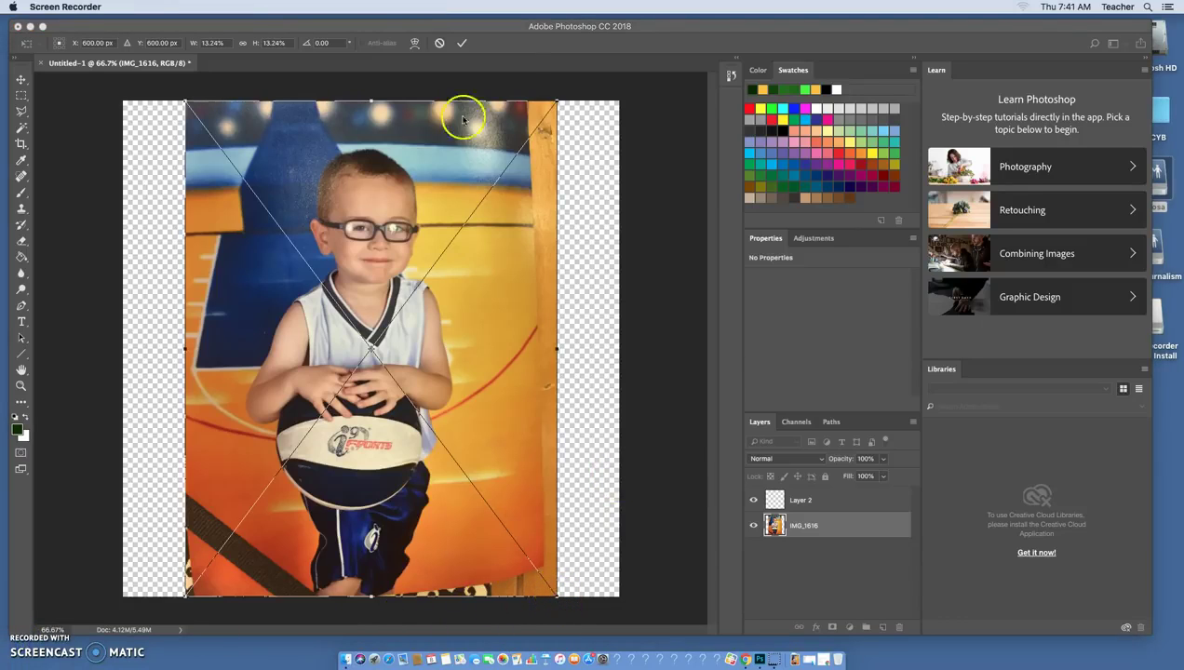
{"action": "left_click", "coordinate": [555, 600]}
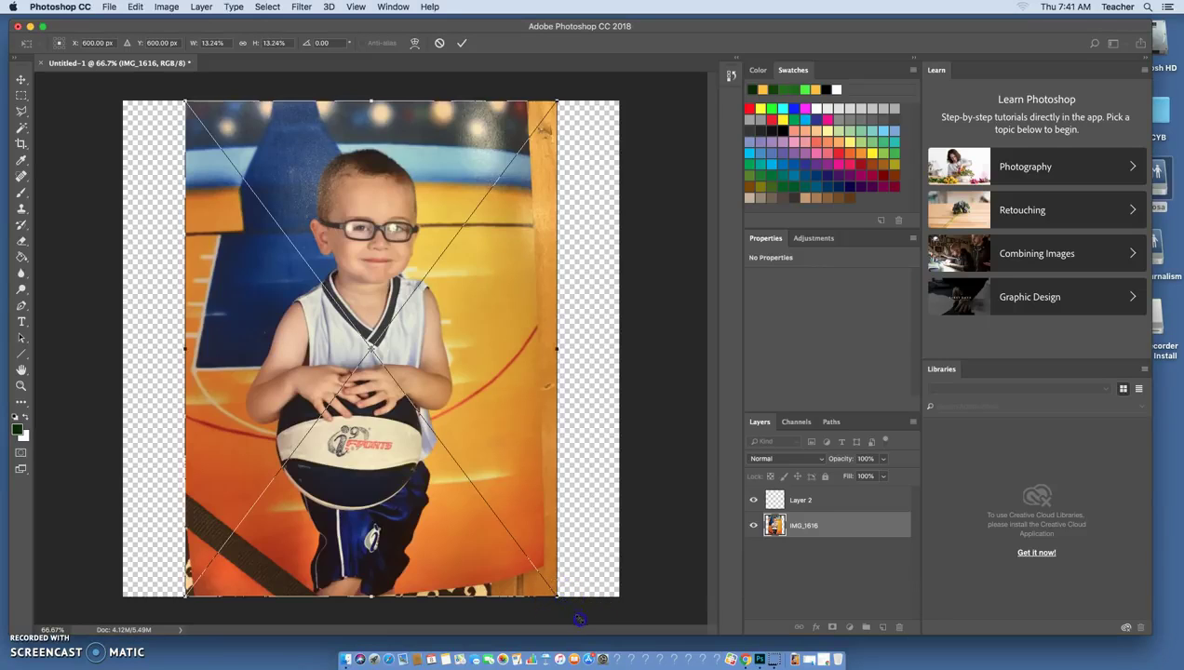
{"action": "left_click_drag", "start_coordinate": [556, 596], "coordinate": [761, 635]}
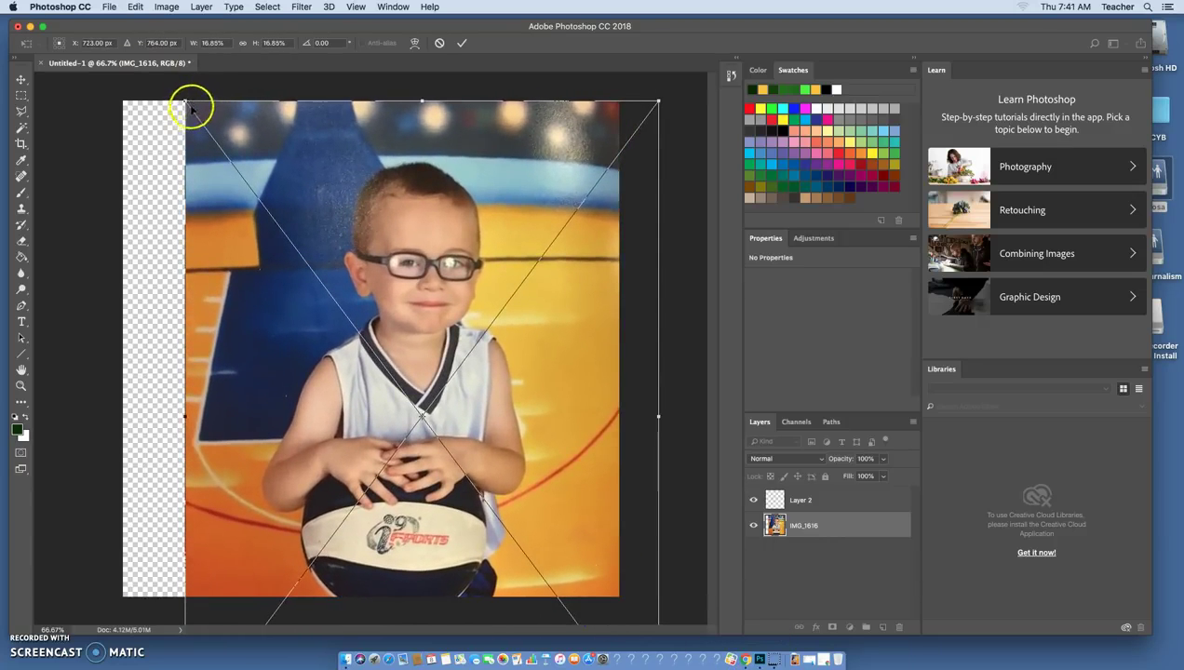
{"action": "left_click_drag", "start_coordinate": [187, 100], "coordinate": [124, 57]}
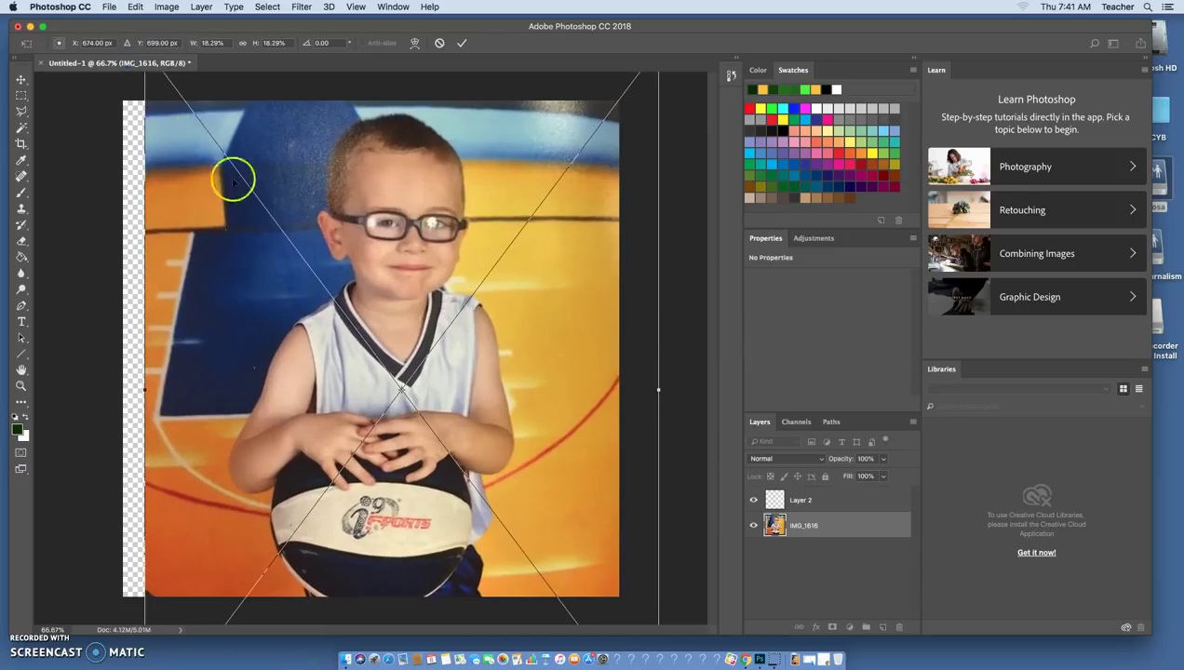
{"action": "left_click_drag", "start_coordinate": [431, 338], "coordinate": [408, 322]}
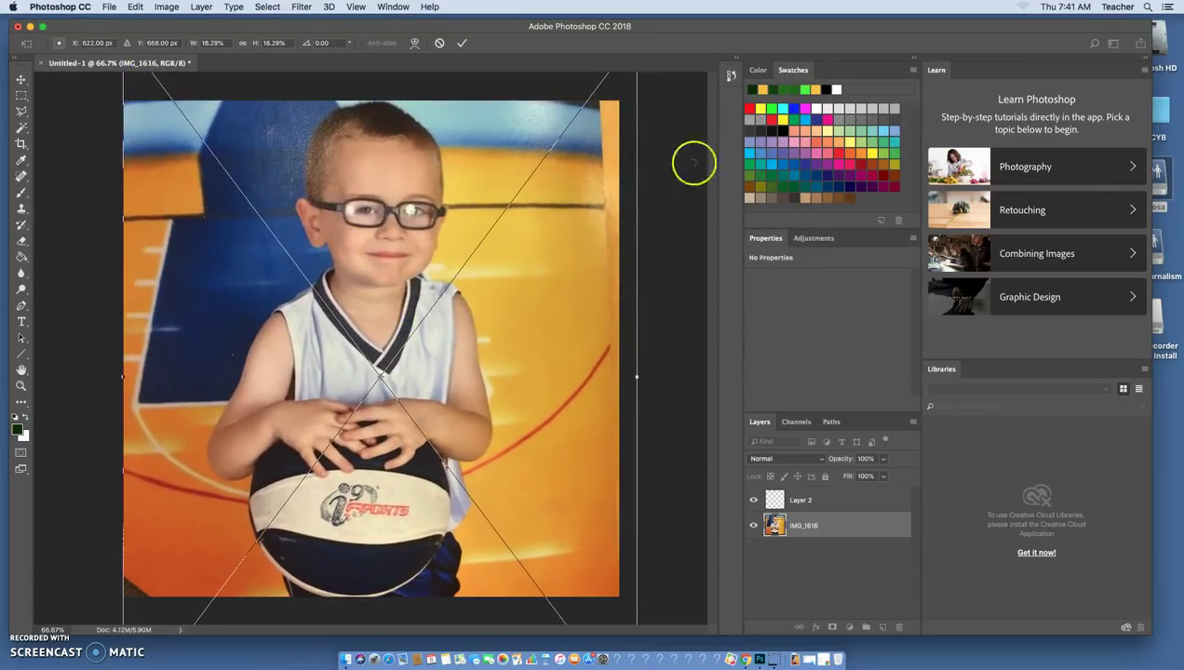
{"action": "key", "text": "super+minus"}
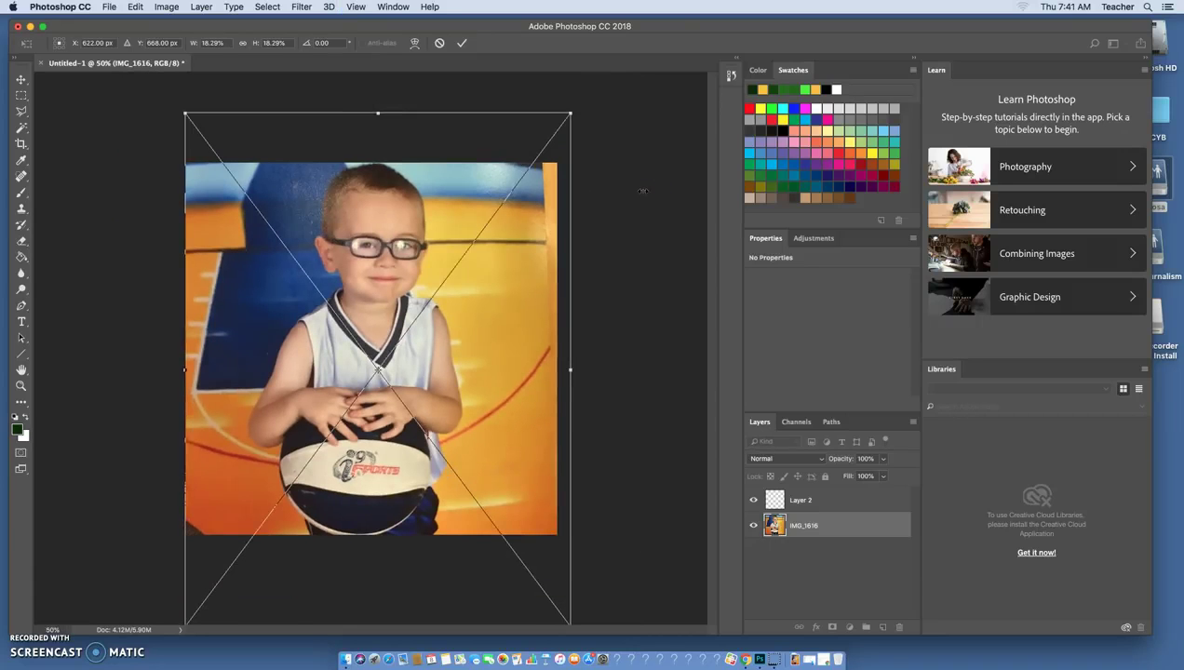
{"action": "left_click_drag", "start_coordinate": [186, 114], "coordinate": [192, 124]}
{"action": "left_click_drag", "start_coordinate": [402, 348], "coordinate": [394, 339]}
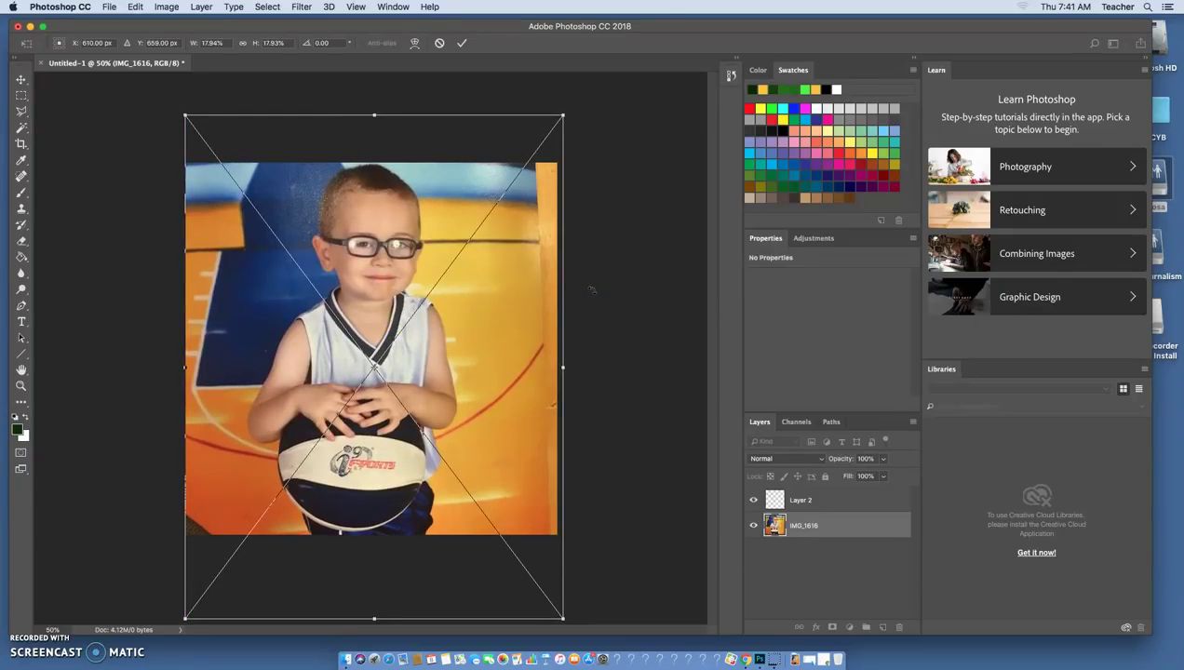
{"action": "key", "text": "Return"}
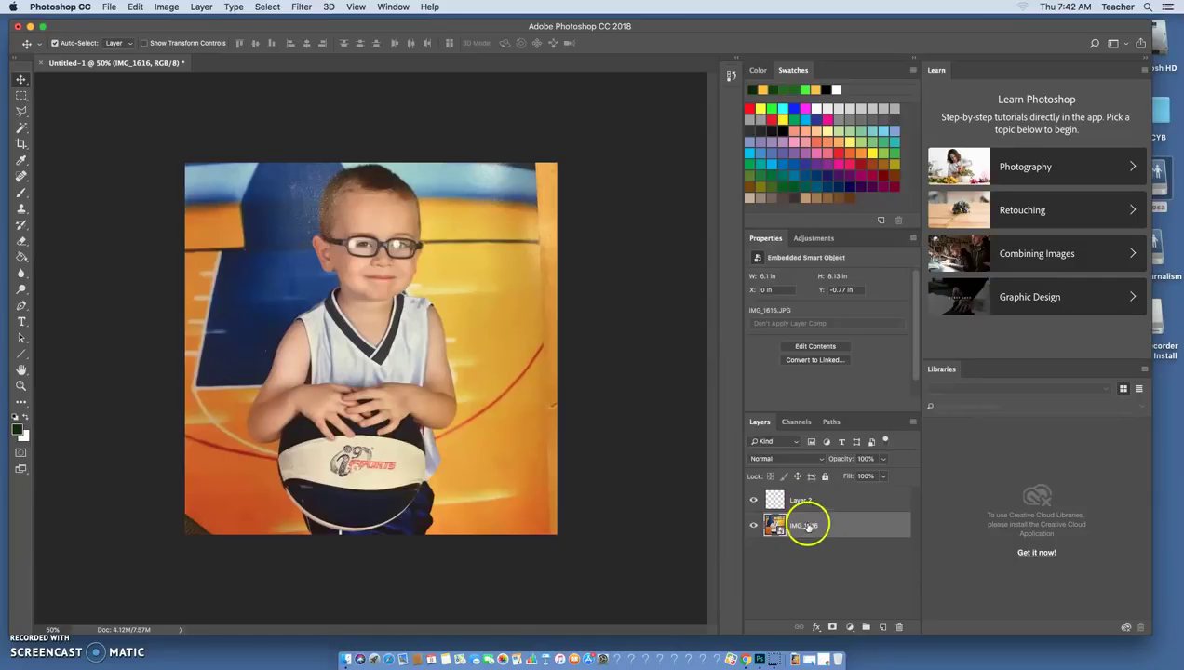
Toggle the visibility of the IMG_1616 layer off and on to check what it contains
{"action": "left_click", "coordinate": [754, 527]}
{"action": "left_click", "coordinate": [754, 527]}
{"action": "left_click", "coordinate": [754, 527]}
{"action": "left_click", "coordinate": [754, 527]}
Lower the opacity of the IMG_1616 layer to 88%
{"action": "left_click", "coordinate": [885, 461]}
{"action": "left_click", "coordinate": [885, 465]}
{"action": "mouse_move", "coordinate": [870, 476]}
{"action": "left_mouse_down"}
{"action": "mouse_move", "coordinate": [856, 476]}
{"action": "mouse_move", "coordinate": [876, 477]}
{"action": "left_mouse_up"}
{"action": "left_click", "coordinate": [836, 503]}
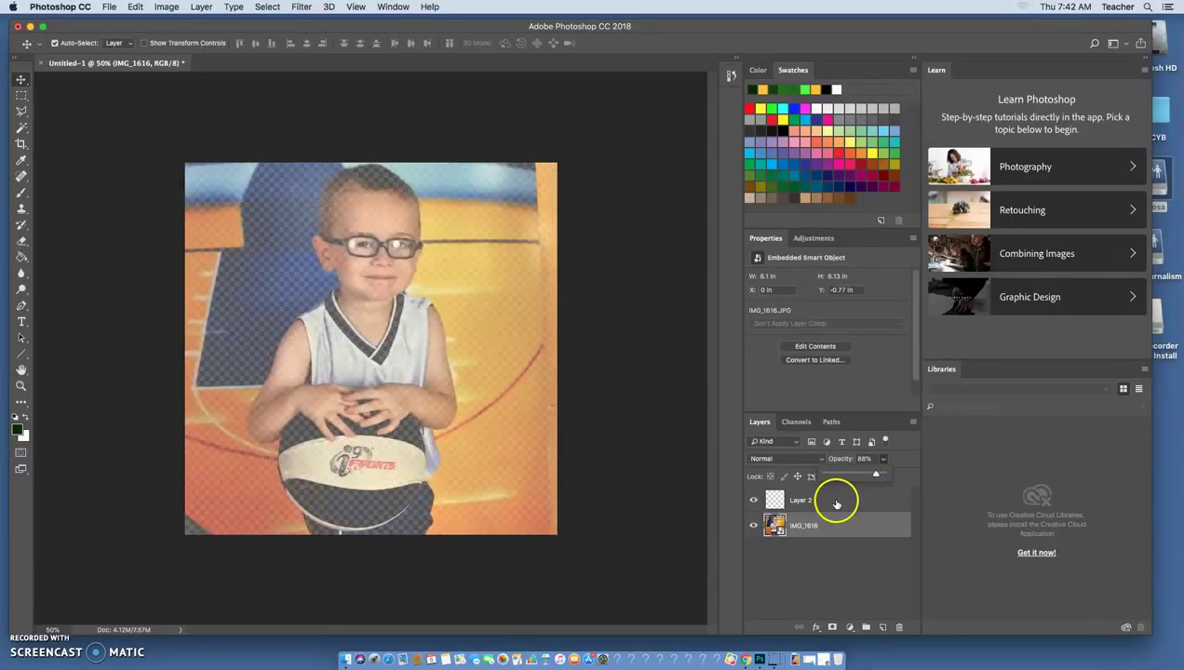
Compare the blank Layer 2 with the IMG_1616 photo layer and review the photo layer's opacity setting
{"action": "left_click", "coordinate": [836, 503]}
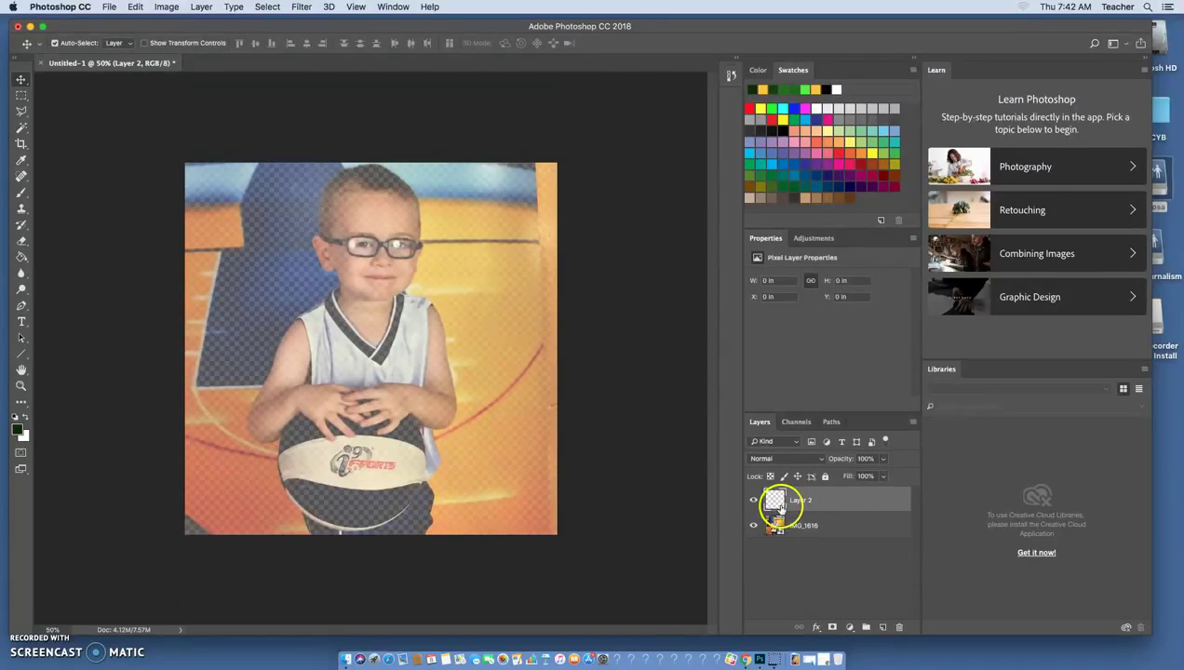
{"action": "mouse_move", "coordinate": [779, 500]}
{"action": "left_mouse_down"}
{"action": "mouse_move", "coordinate": [781, 490]}
{"action": "mouse_move", "coordinate": [784, 545]}
{"action": "mouse_move", "coordinate": [782, 500]}
{"action": "left_mouse_up"}
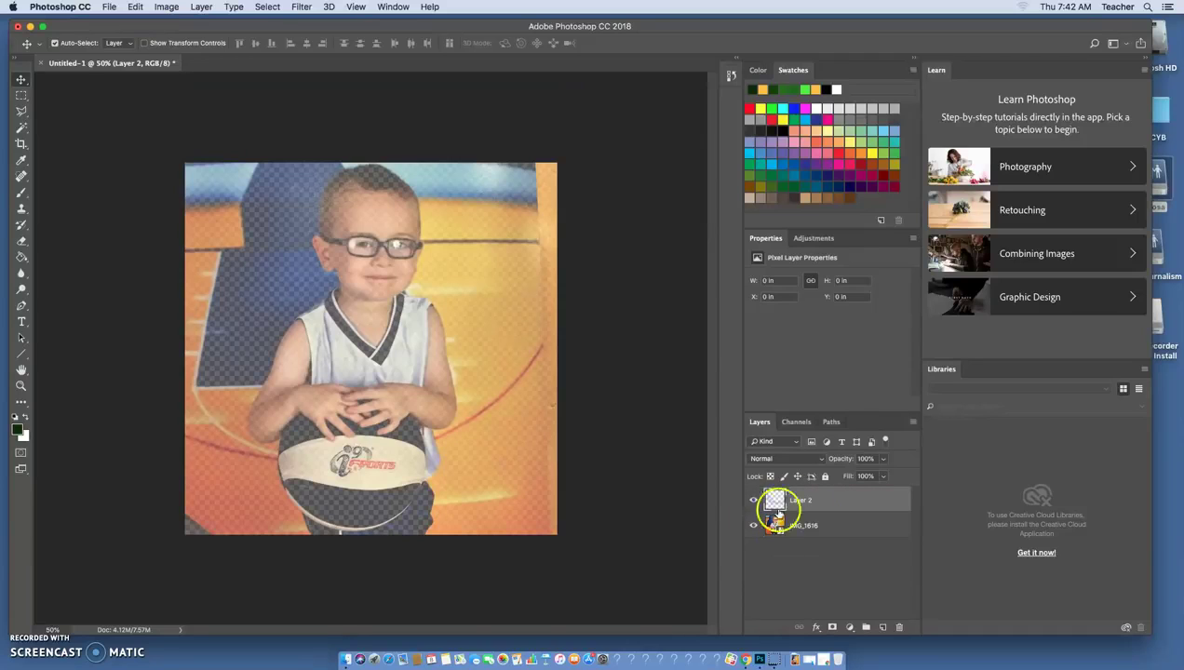
{"action": "left_click", "coordinate": [779, 524]}
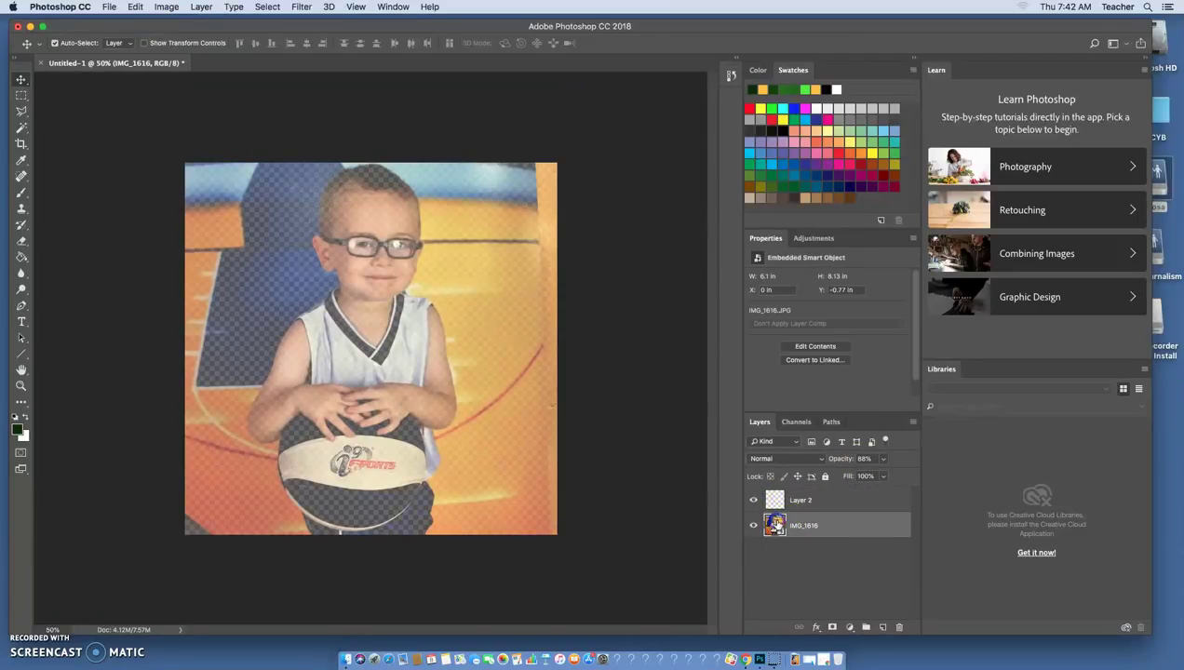
{"action": "left_click", "coordinate": [883, 461]}
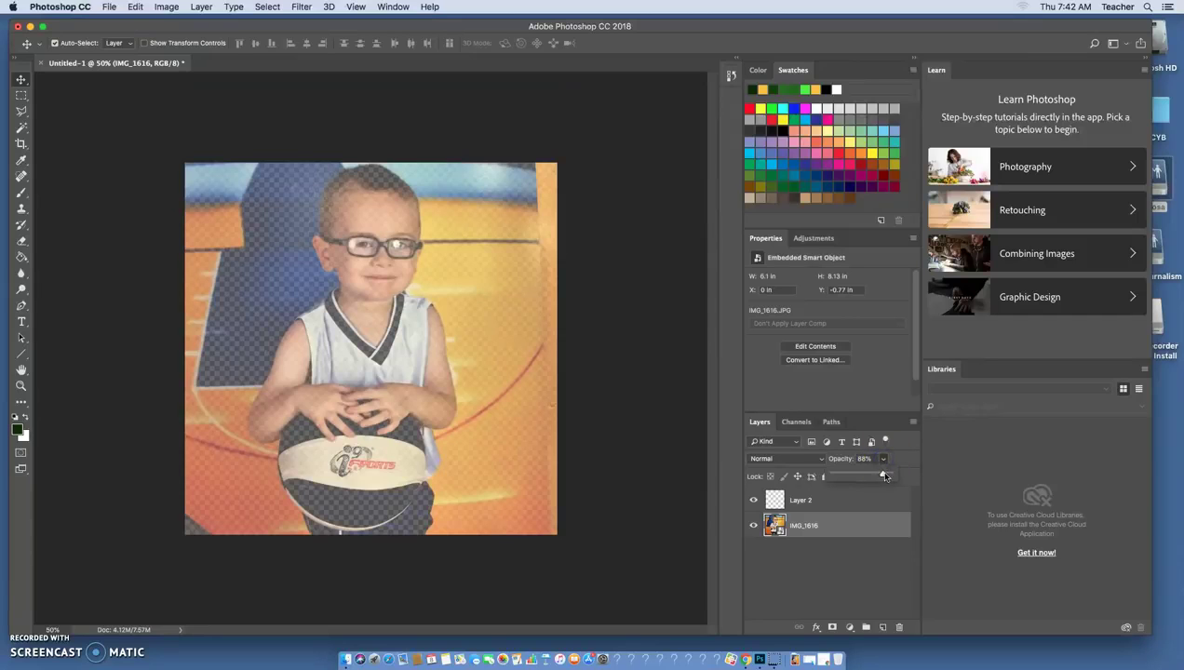
{"action": "left_click_drag", "start_coordinate": [885, 476], "coordinate": [885, 476]}
Make Layer 2 active, switch to the Pencil tool, and check its size and hardness settings
{"action": "left_click", "coordinate": [775, 500]}
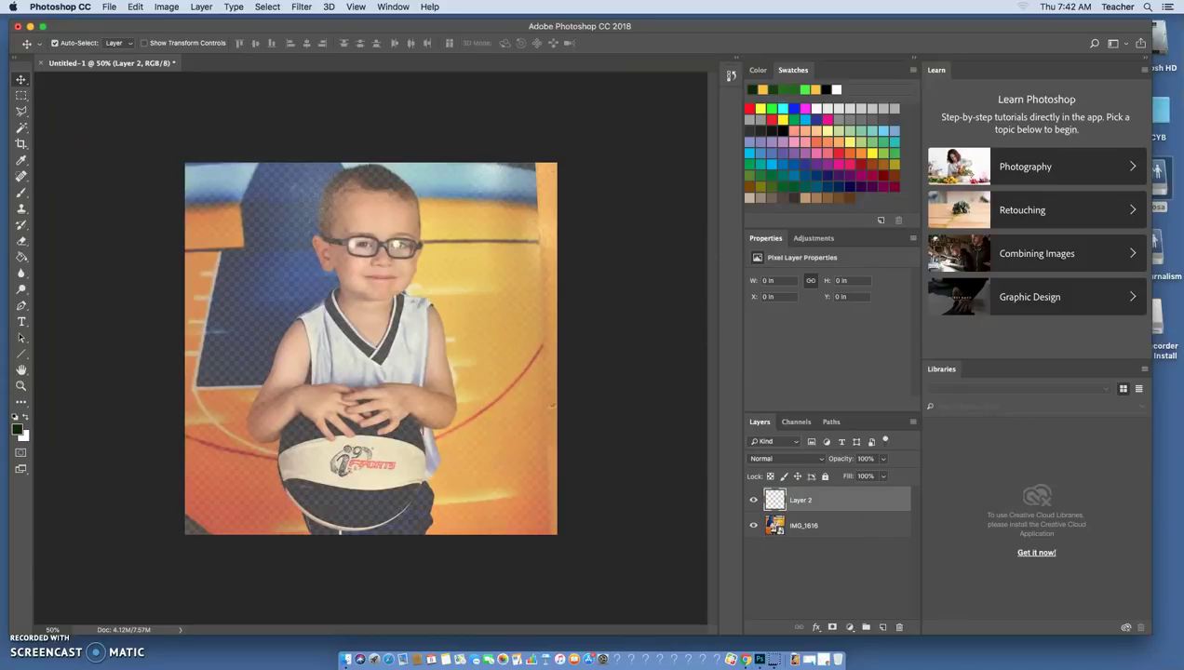
{"action": "left_click", "coordinate": [22, 193]}
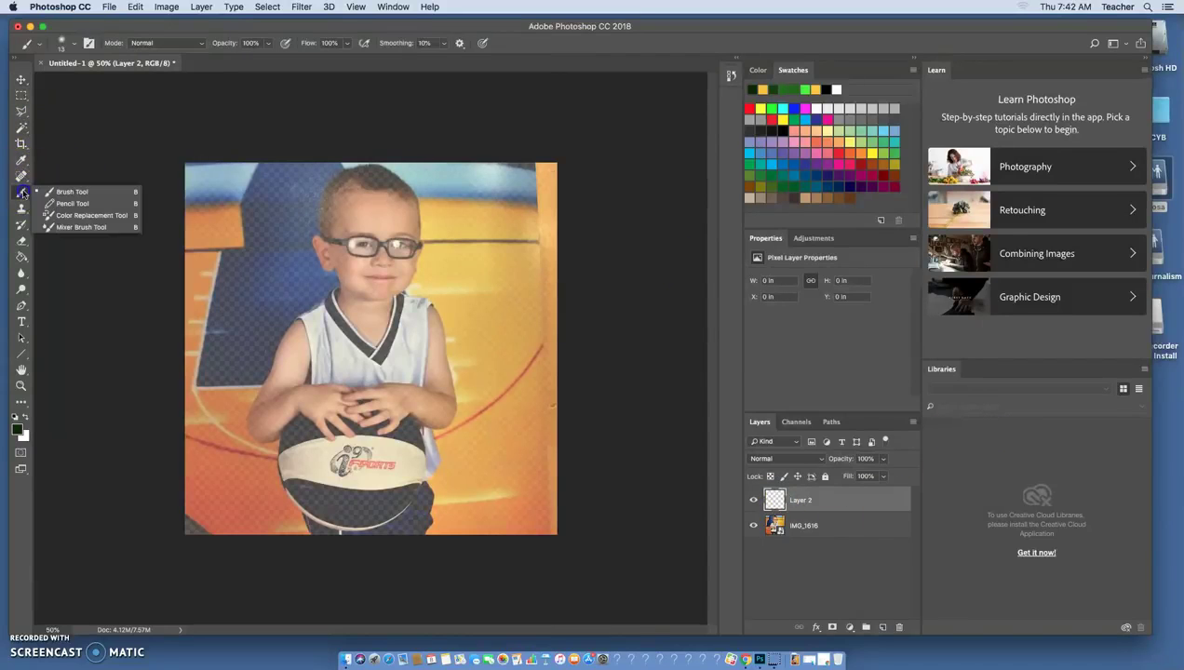
{"action": "left_click", "coordinate": [72, 204]}
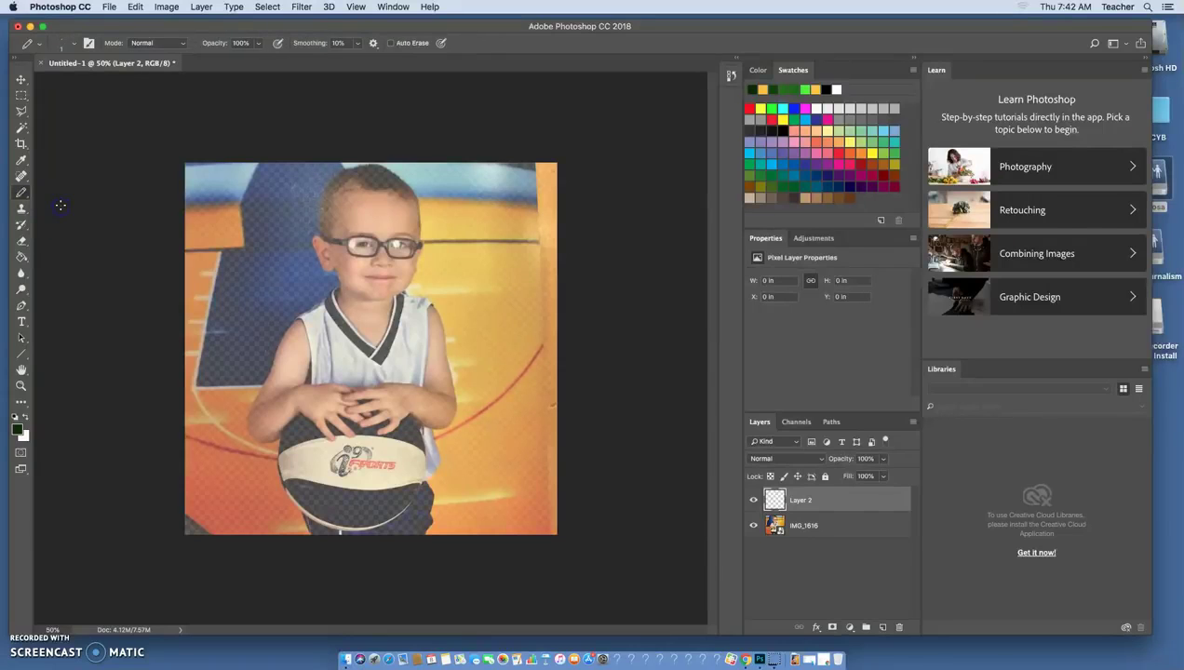
{"action": "left_click", "coordinate": [77, 47]}
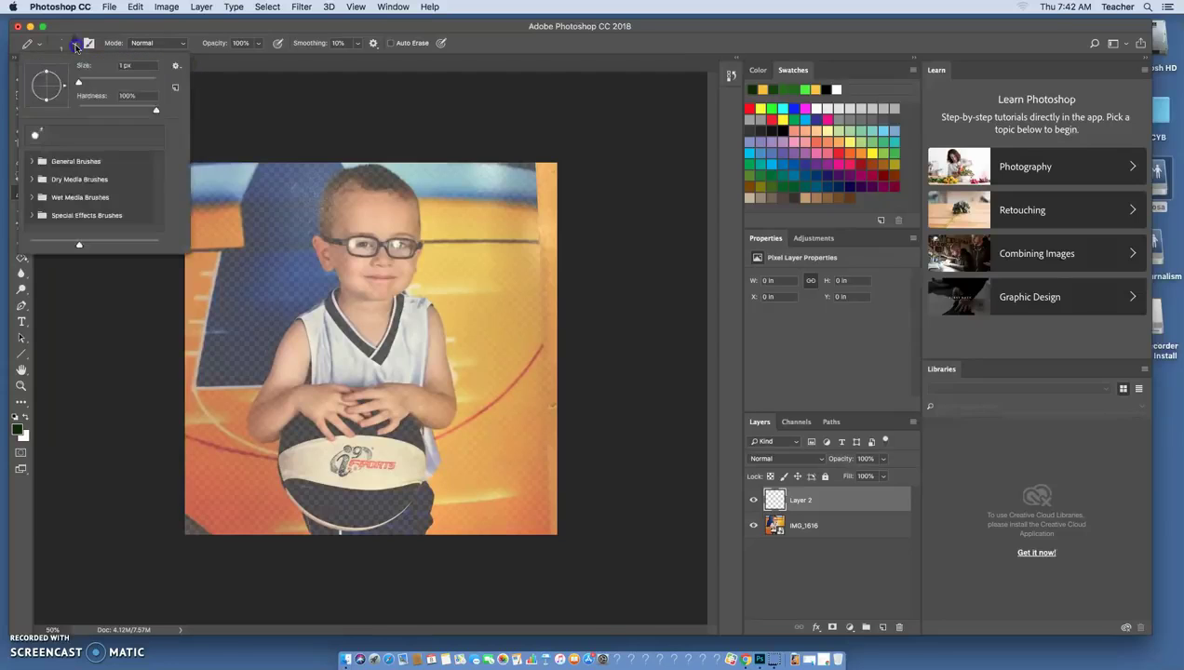
{"action": "left_click", "coordinate": [76, 48]}
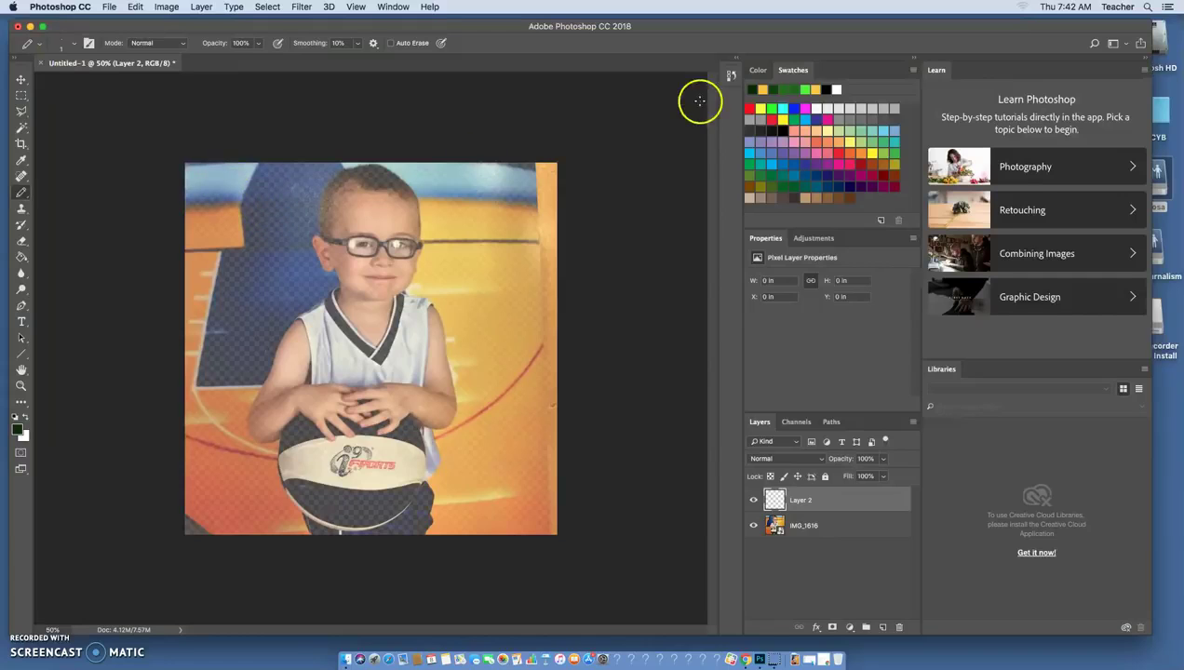
Set the foreground color to black from the recent swatches, and switch the swatches to the color spectrum display
{"action": "left_click", "coordinate": [827, 88]}
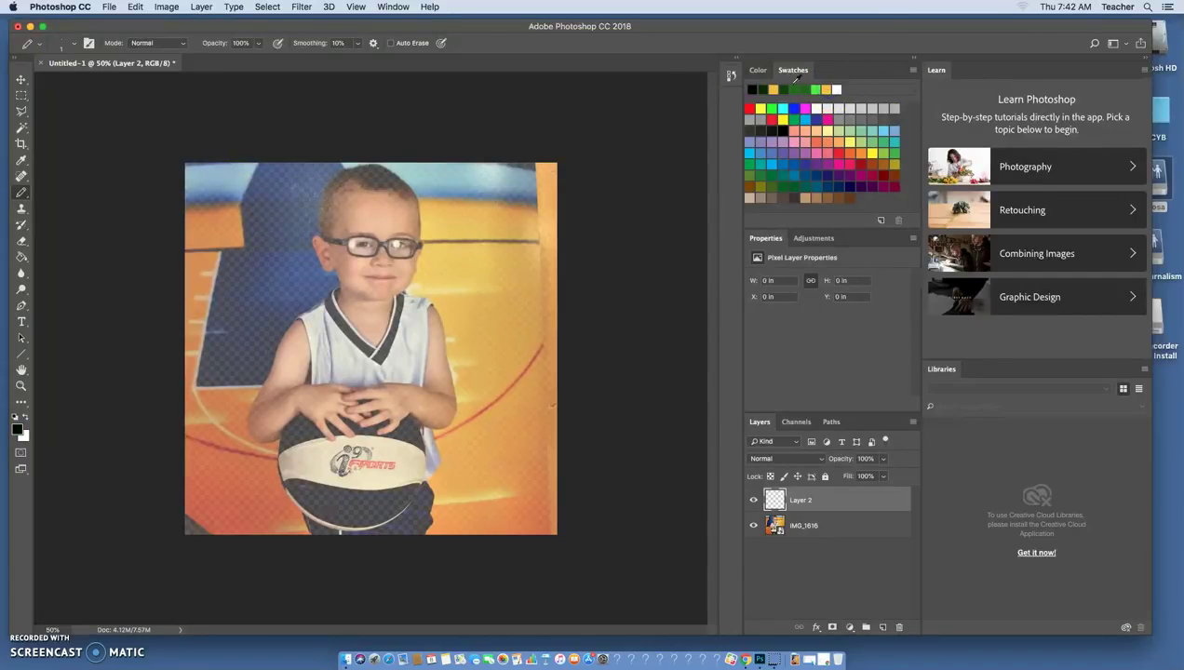
{"action": "left_click", "coordinate": [758, 70]}
{"action": "left_click", "coordinate": [800, 72]}
{"action": "left_click", "coordinate": [759, 70]}
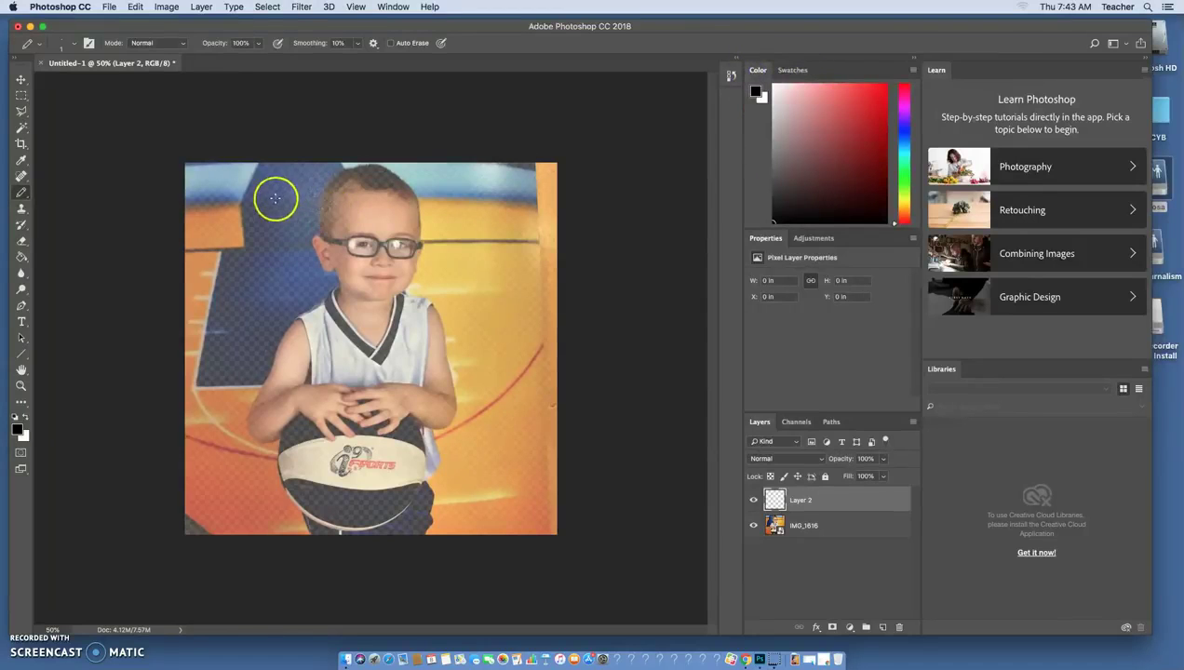
Set the pencil size to 3 px and try a short stroke on the blue area beside the head, undoing it
{"action": "left_click_drag", "start_coordinate": [282, 232], "coordinate": [300, 230]}
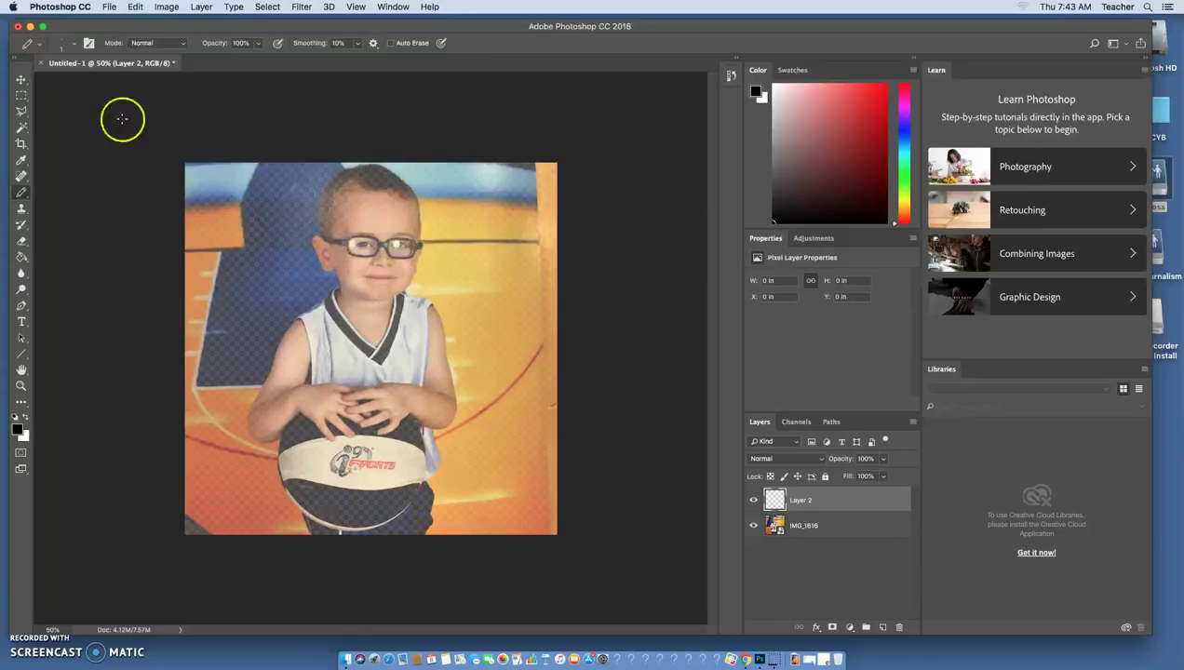
{"action": "left_click", "coordinate": [65, 43]}
{"action": "left_click", "coordinate": [118, 65]}
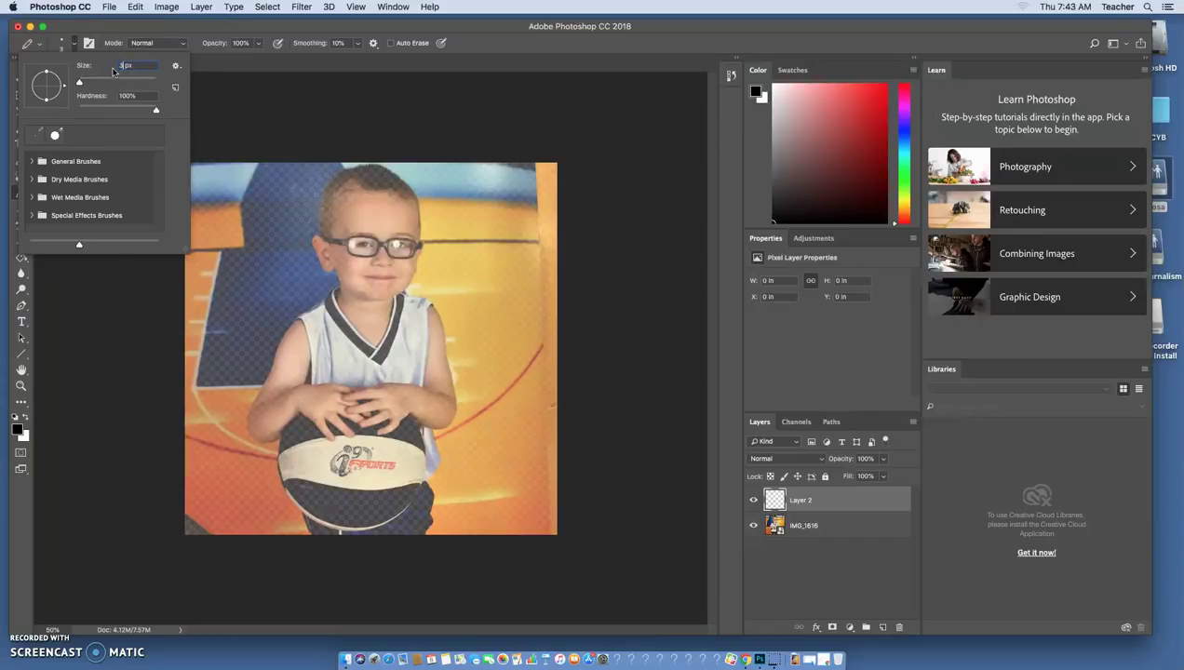
{"action": "key", "text": "Return"}
{"action": "left_click_drag", "start_coordinate": [280, 202], "coordinate": [263, 244]}
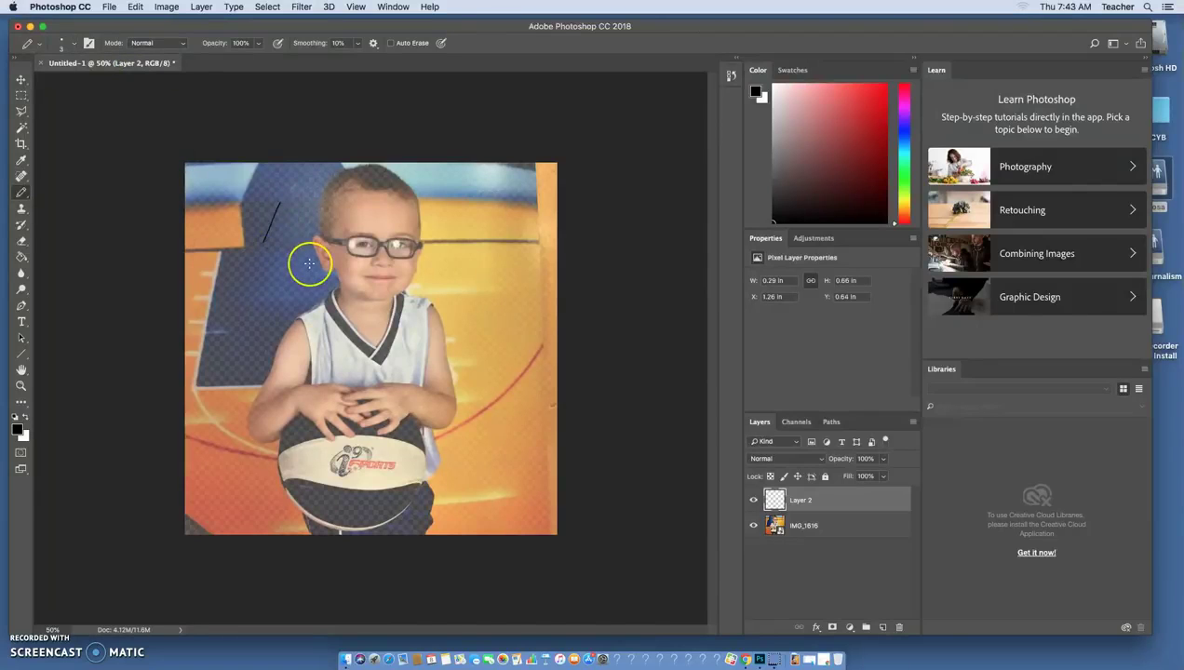
{"action": "key", "text": "super+z"}
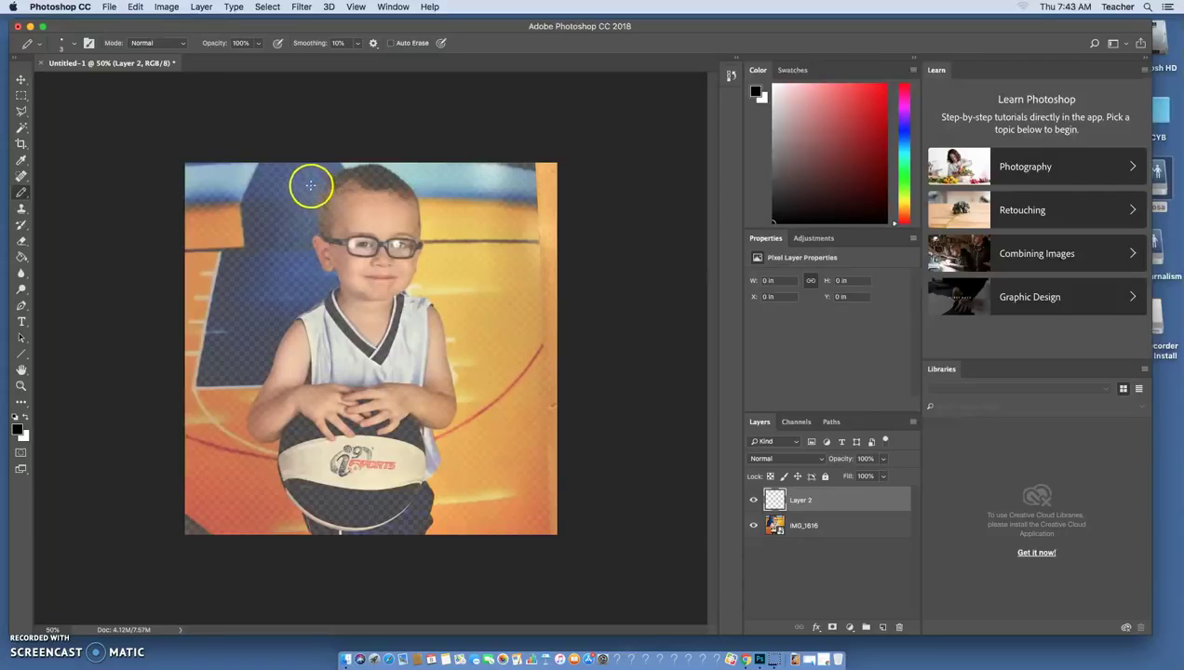
{"action": "left_click", "coordinate": [62, 45]}
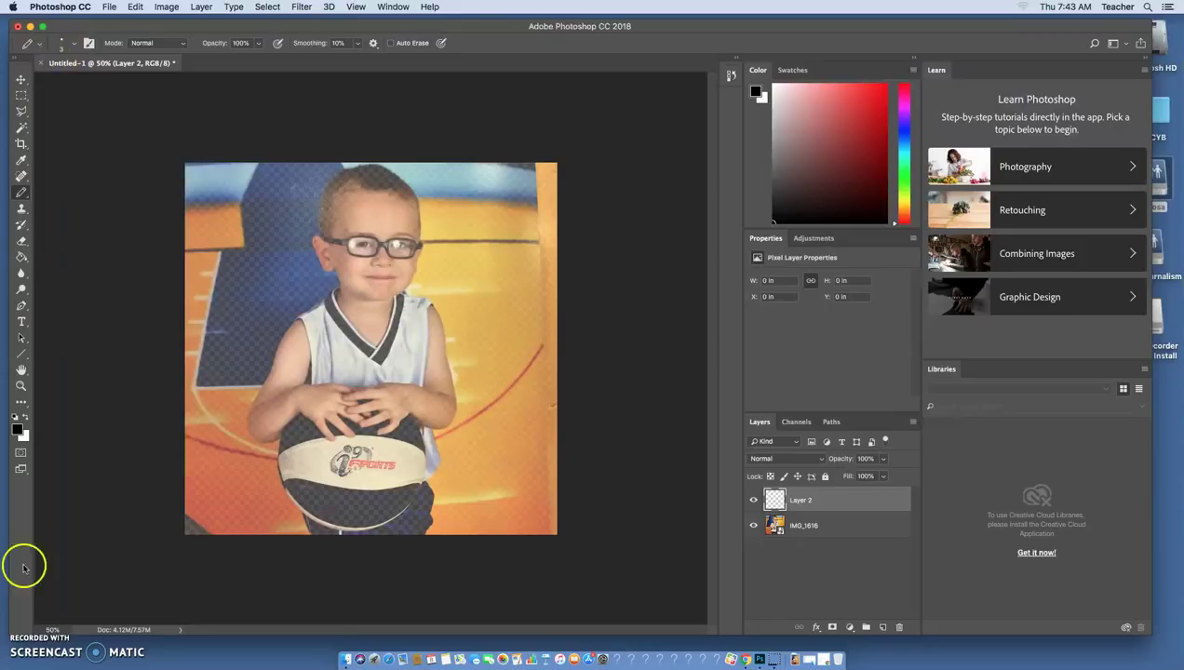
{"action": "left_click", "coordinate": [31, 638]}
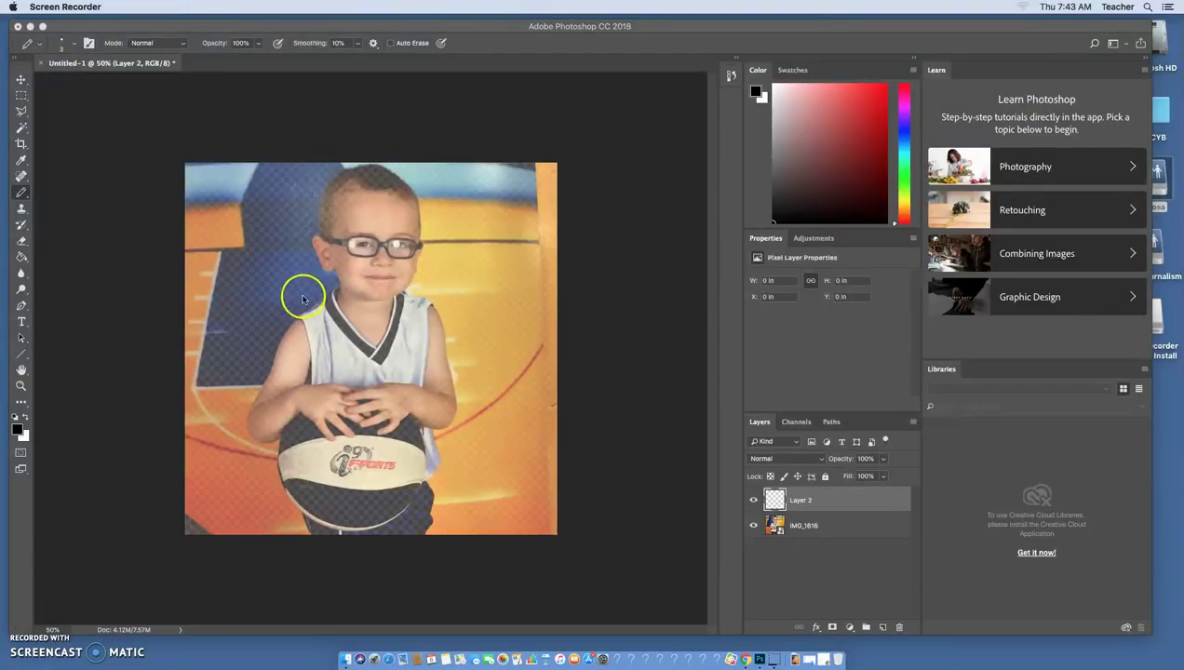
Trace the boy's neck, shoulder and jersey armhole on Layer 2 with the black 3 px pencil
{"action": "left_click", "coordinate": [21, 196]}
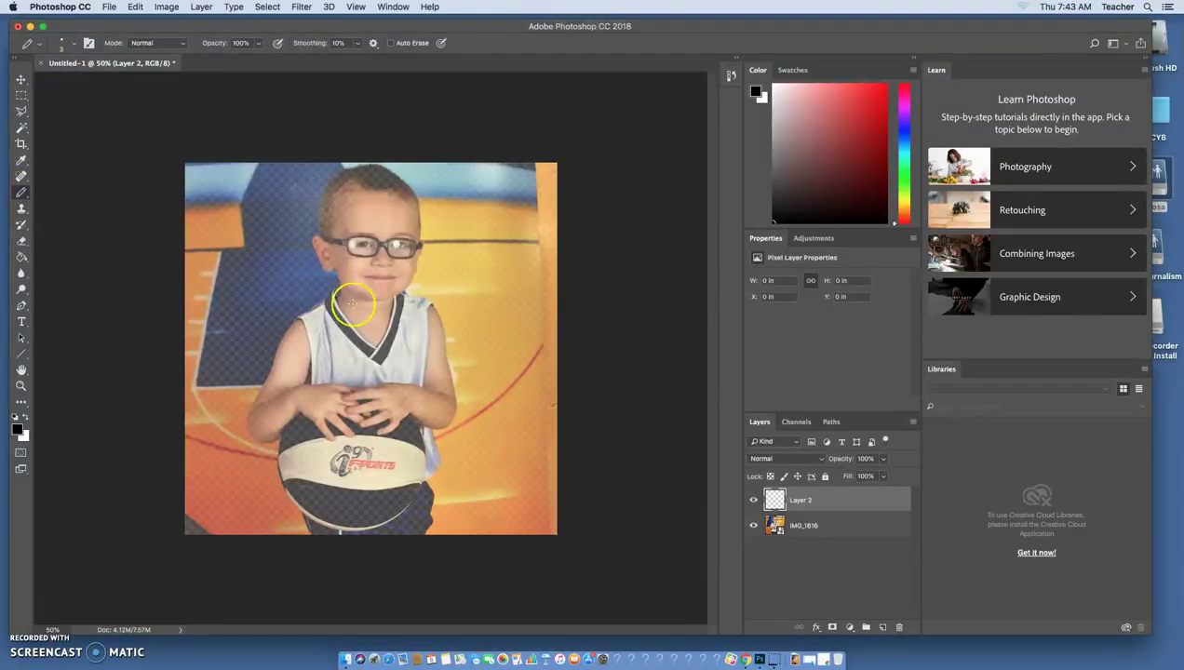
{"action": "left_click_drag", "start_coordinate": [333, 270], "coordinate": [343, 290]}
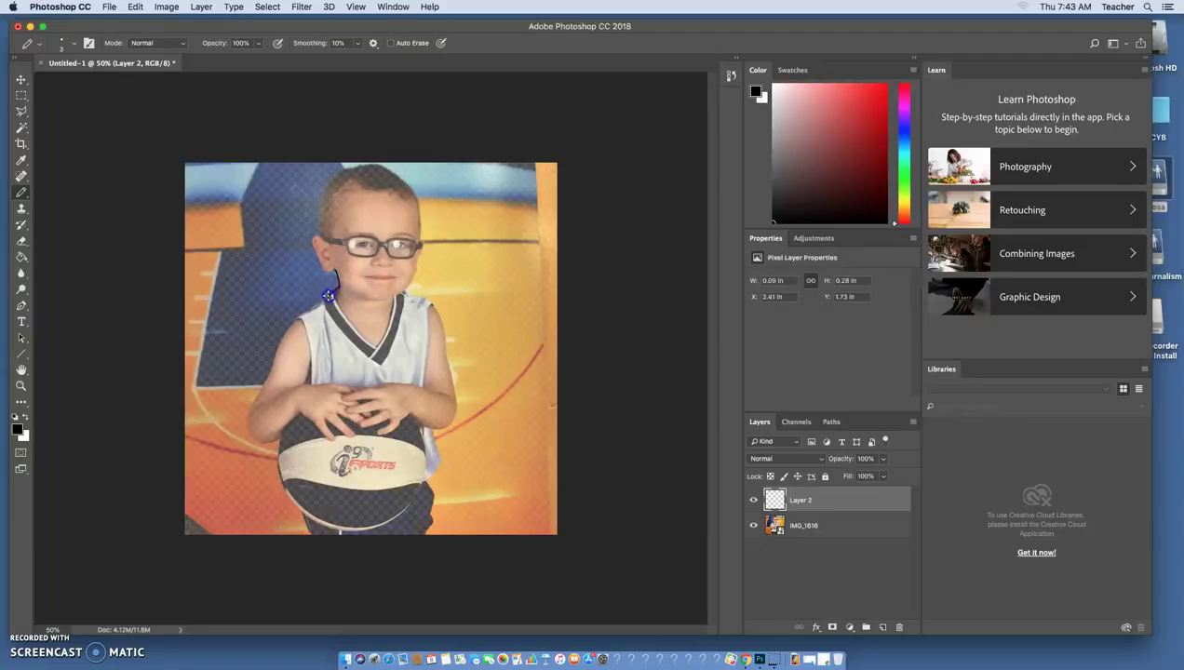
{"action": "left_click_drag", "start_coordinate": [294, 320], "coordinate": [294, 324]}
{"action": "left_click_drag", "start_coordinate": [306, 336], "coordinate": [308, 382]}
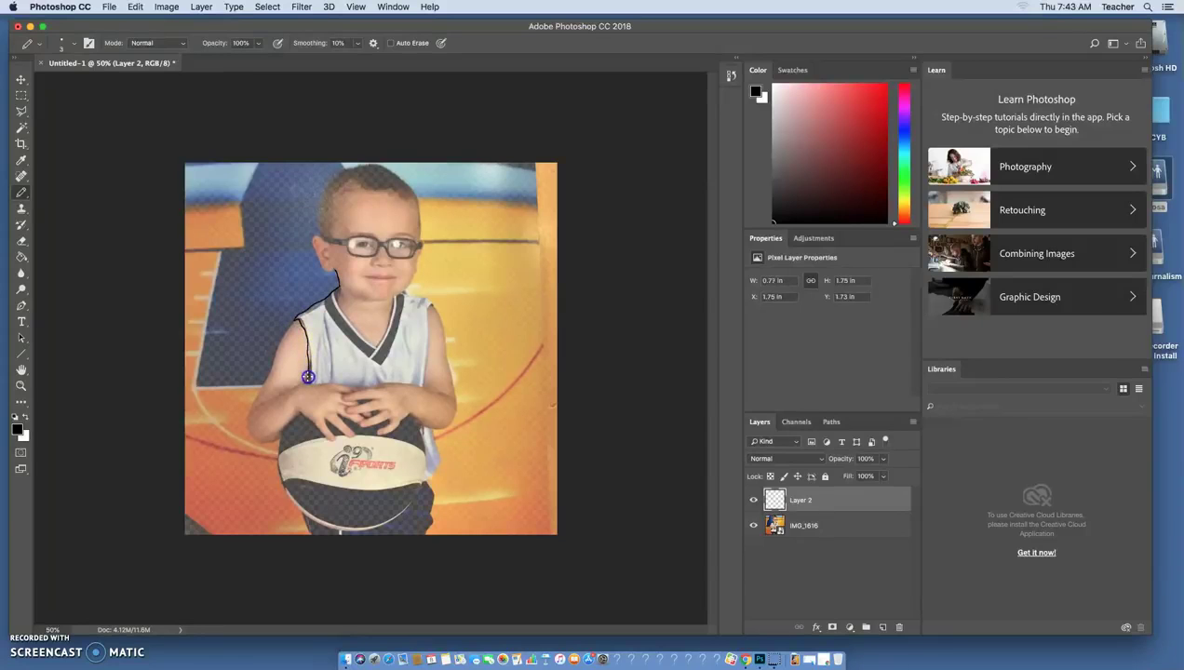
Erase the armhole line on Layer 2 with a 27 px Eraser, keeping the neck and shoulder lines
{"action": "left_click", "coordinate": [22, 242]}
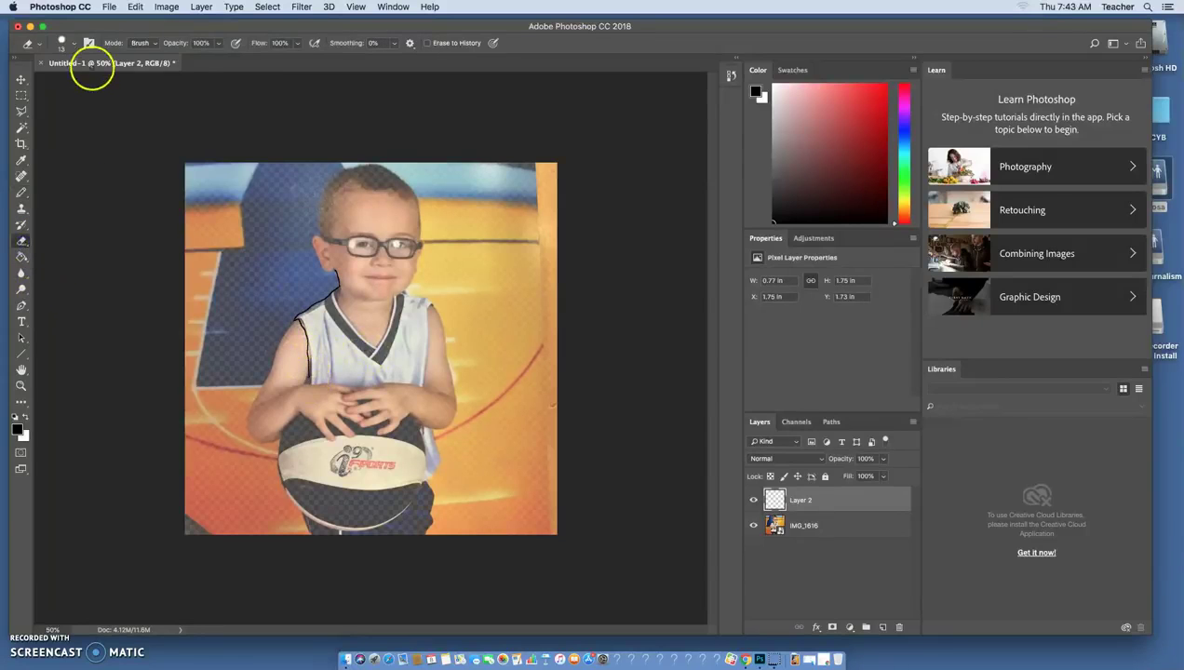
{"action": "left_click", "coordinate": [65, 43]}
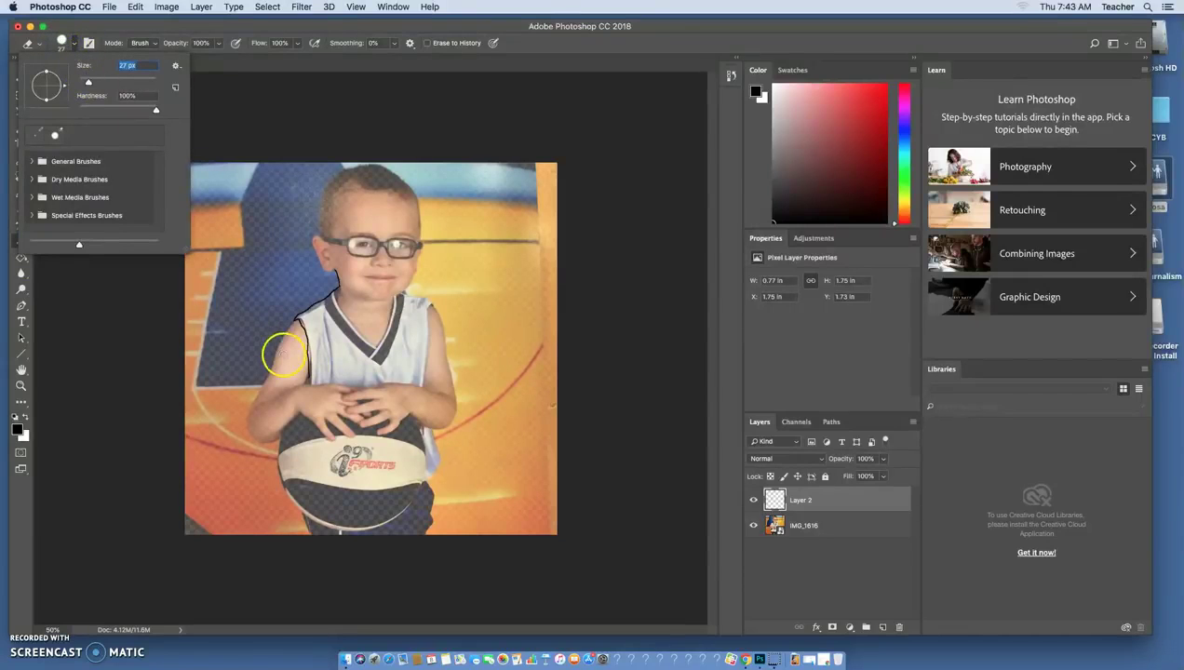
{"action": "left_click", "coordinate": [309, 378]}
{"action": "left_click_drag", "start_coordinate": [309, 377], "coordinate": [300, 319]}
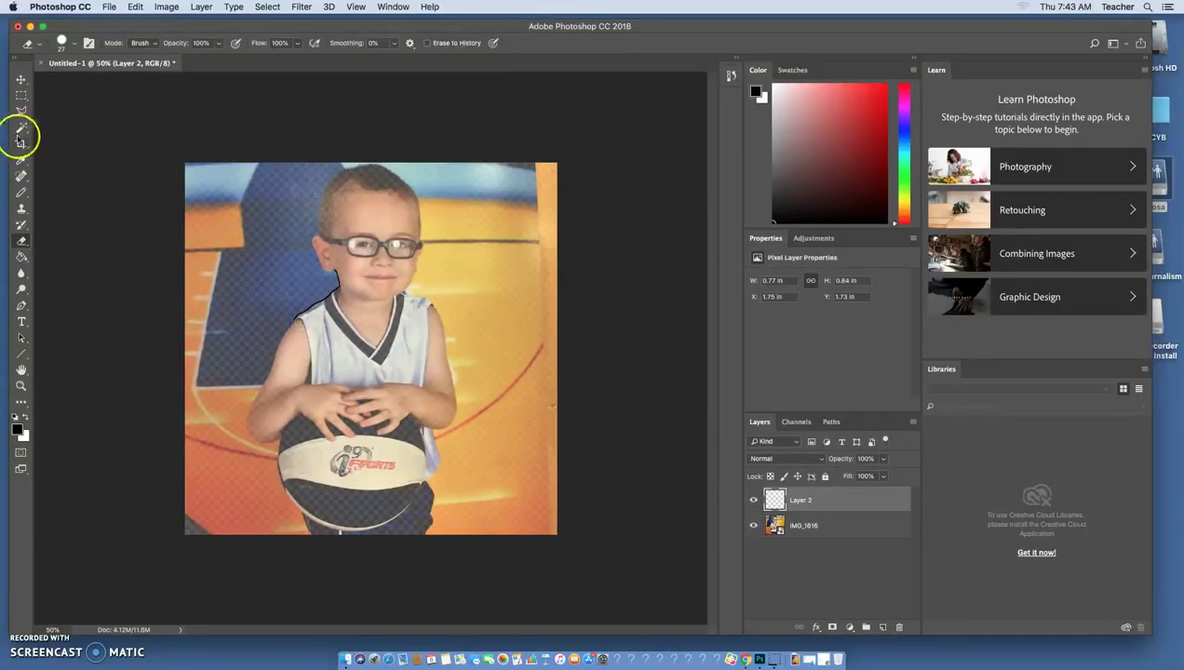
{"action": "left_click", "coordinate": [138, 7]}
{"action": "left_click", "coordinate": [154, 23]}
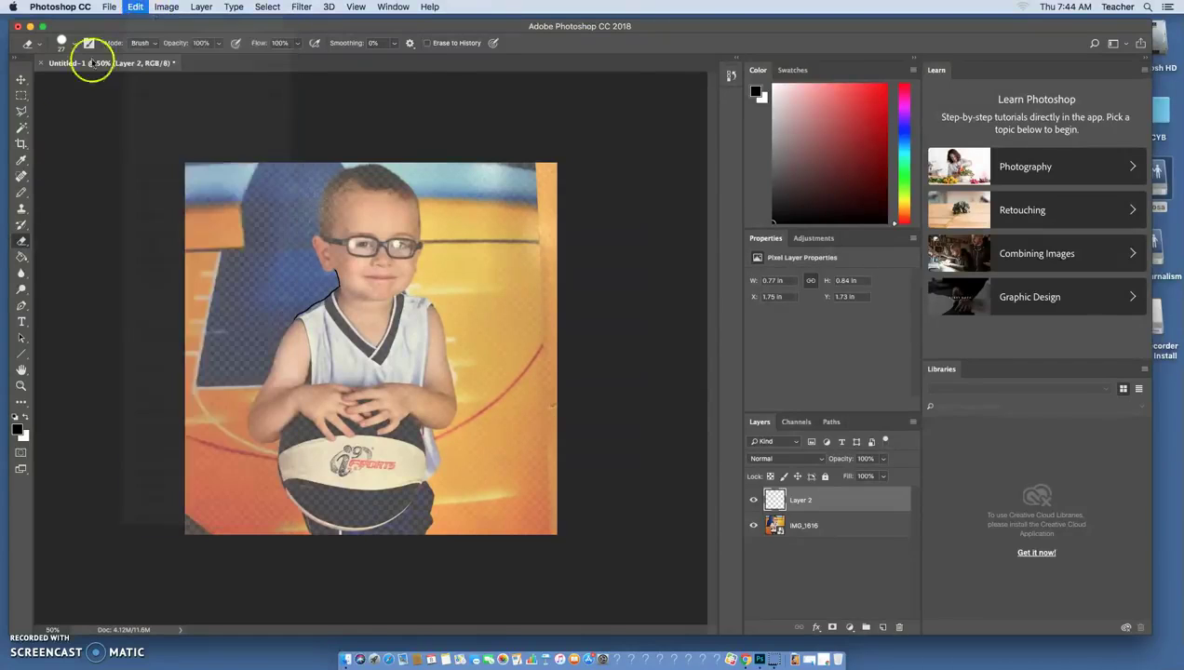
Redraw the armhole line with the 3 px pencil and trace the adjoining arm, the head outline and the glasses
{"action": "left_click", "coordinate": [23, 192]}
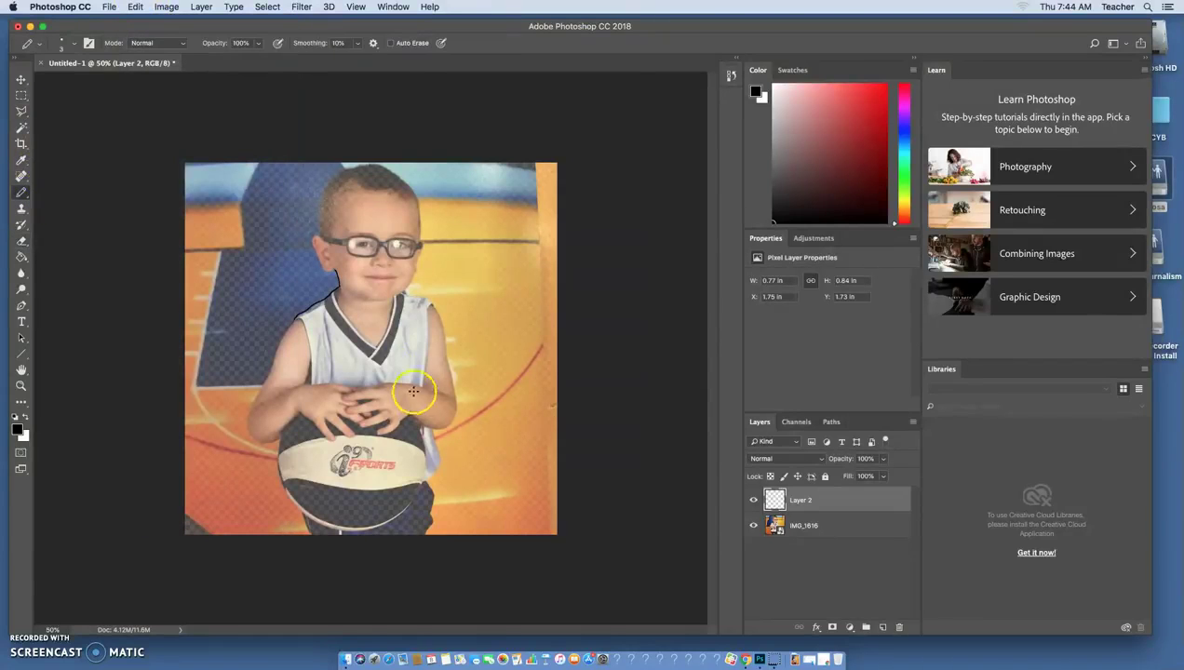
{"action": "left_click", "coordinate": [297, 319]}
{"action": "left_click_drag", "start_coordinate": [311, 382], "coordinate": [313, 384]}
{"action": "left_click", "coordinate": [303, 384]}
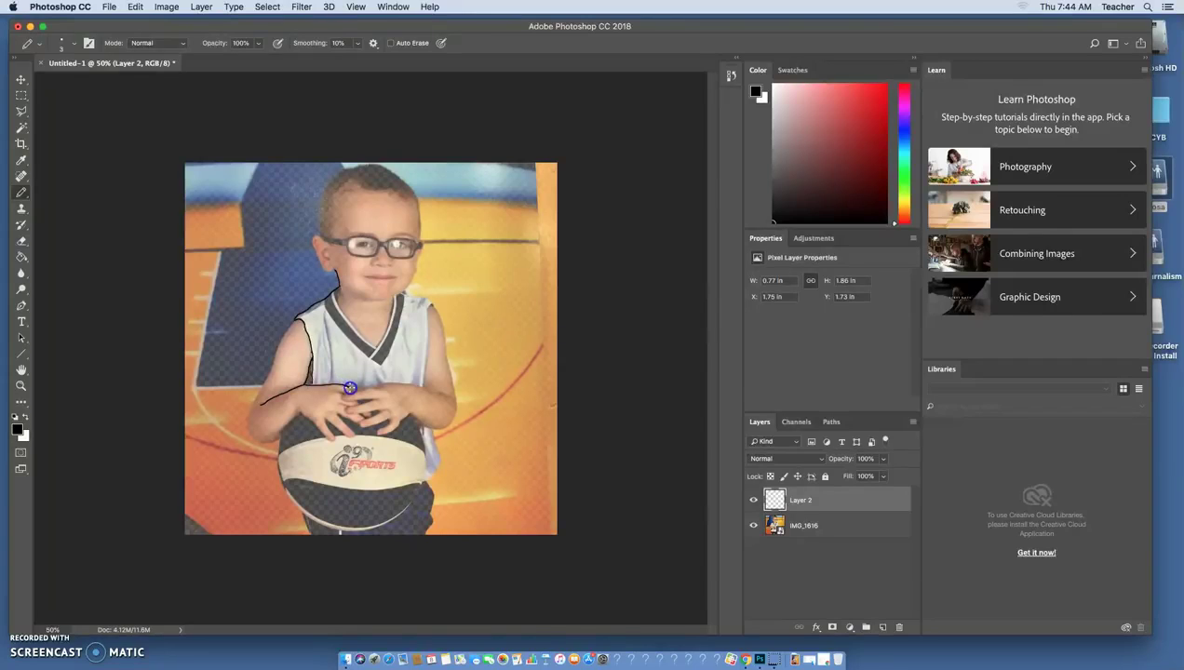
{"action": "left_click", "coordinate": [294, 321]}
{"action": "left_click", "coordinate": [22, 240]}
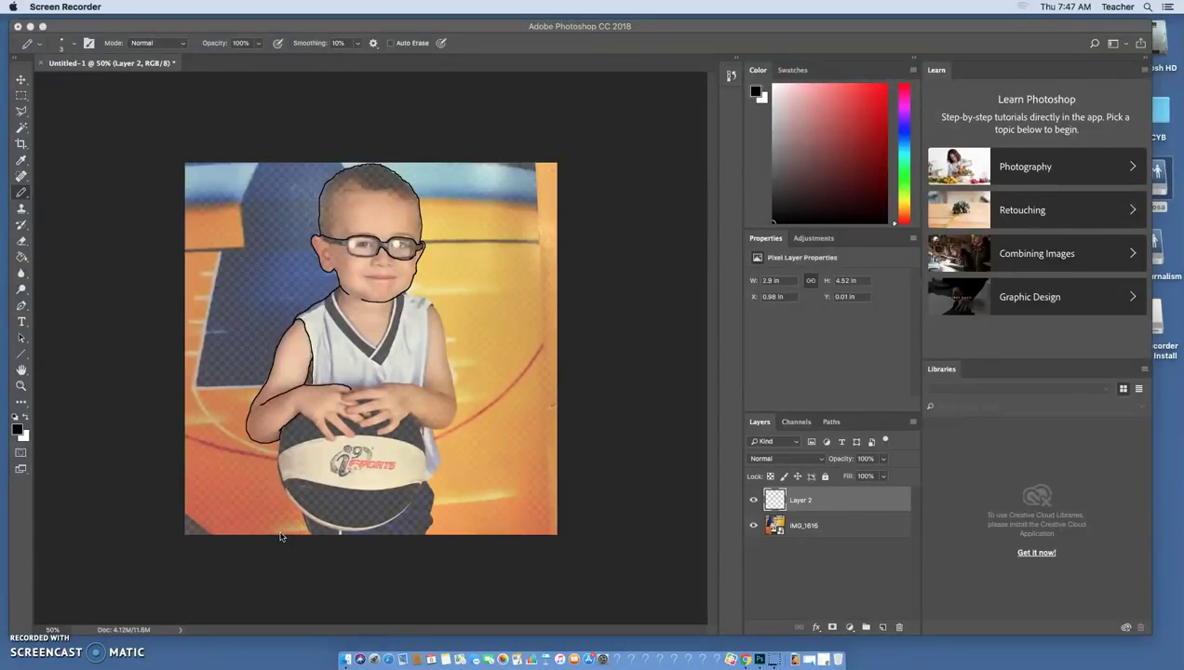
Trace the remaining hairline, facial features, jersey, arms, hands, basketball and shorts in black pencil on Layer 2
{"action": "left_click", "coordinate": [325, 34]}
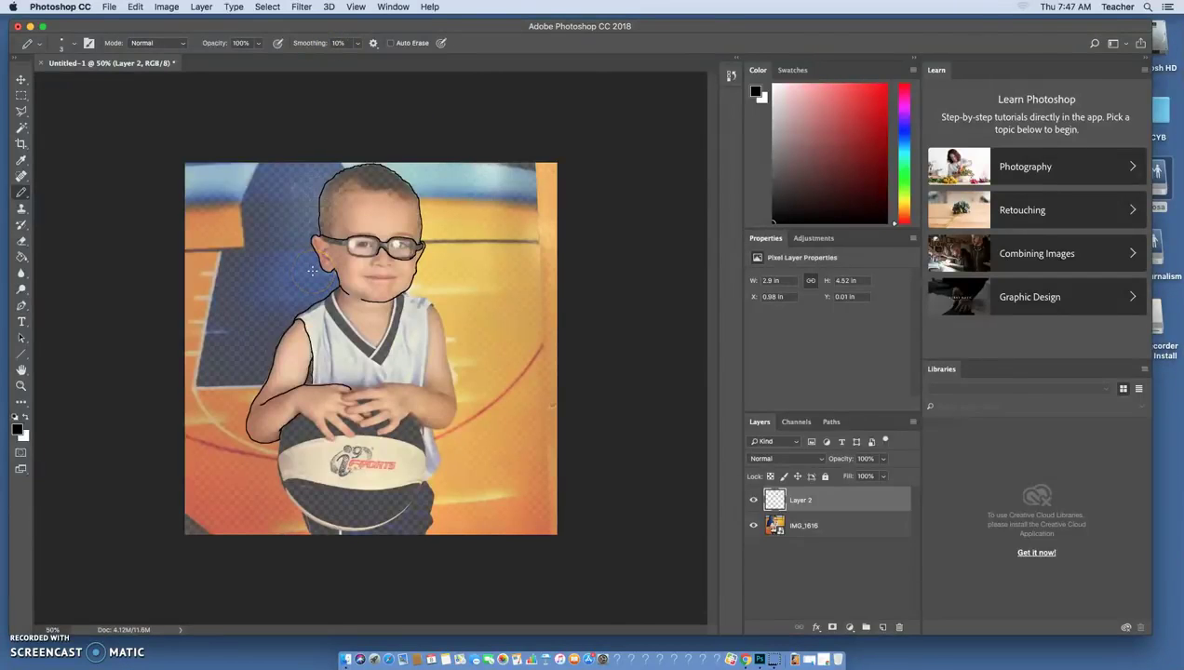
{"action": "key", "text": "super+equal"}
{"action": "key", "text": "super+equal"}
{"action": "key", "text": "super+minus"}
{"action": "key", "text": "super+minus"}
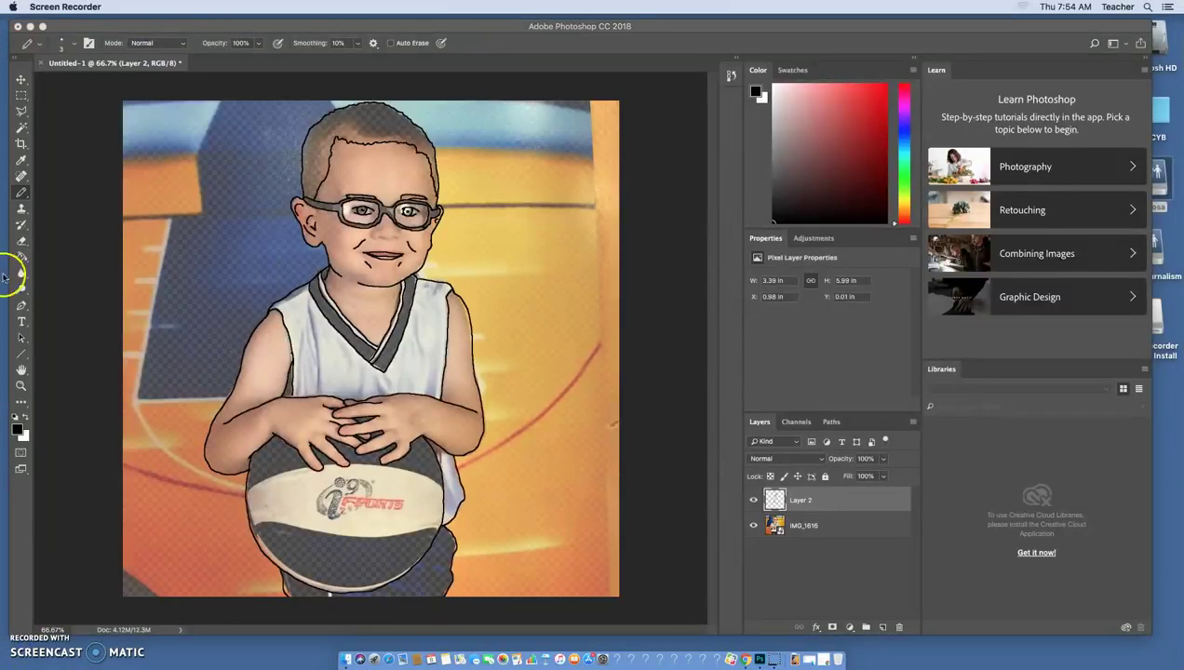
{"action": "left_click", "coordinate": [21, 193]}
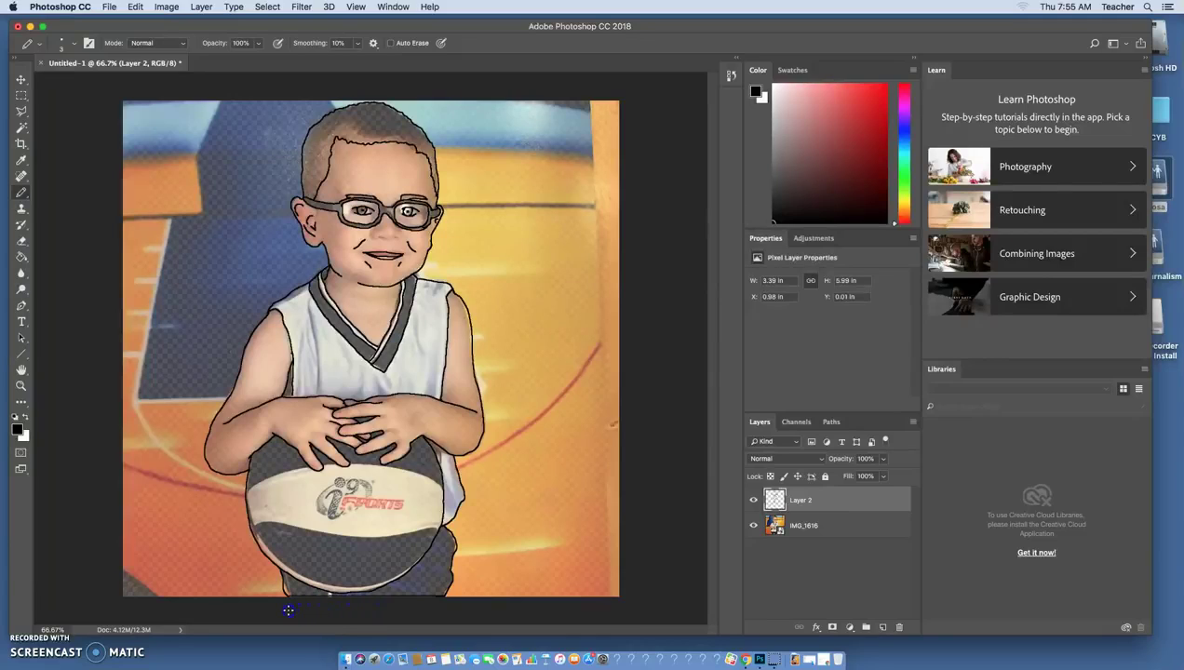
{"action": "left_click", "coordinate": [25, 642]}
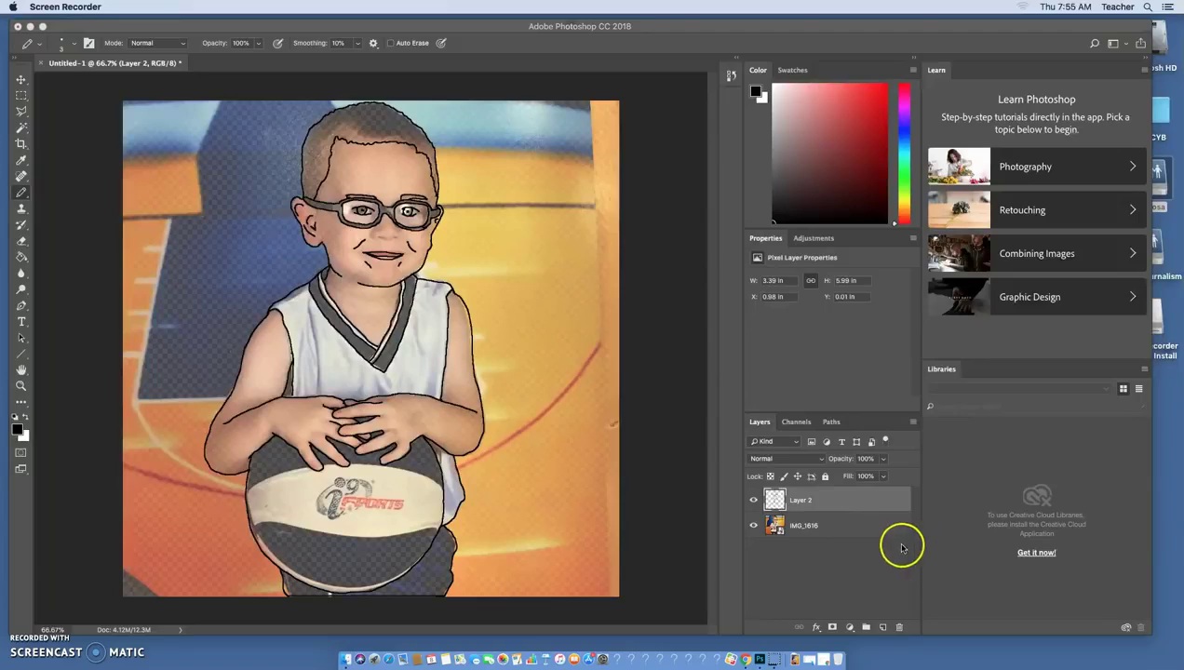
Toggle the IMG_1616 layer's visibility off and on to inspect the line drawing on its own
{"action": "left_click", "coordinate": [754, 528]}
{"action": "left_click", "coordinate": [754, 527]}
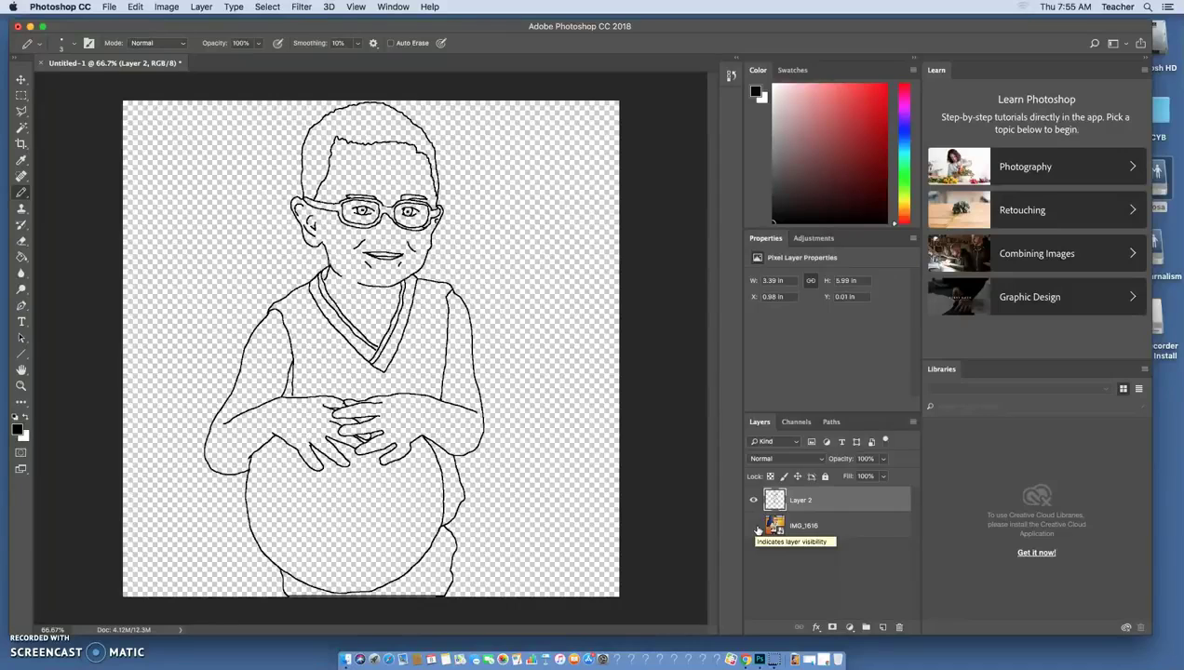
{"action": "left_click", "coordinate": [756, 527]}
{"action": "left_click", "coordinate": [756, 527]}
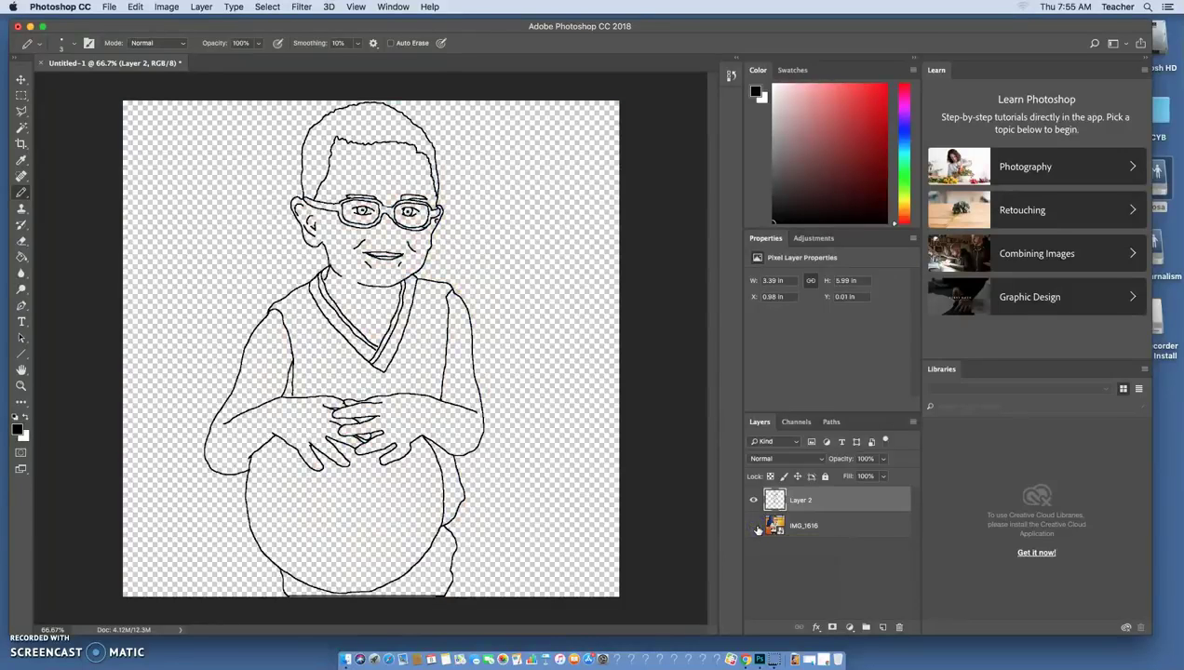
{"action": "left_click", "coordinate": [755, 527]}
Draw short black pencil fold lines across the jersey on Layer 2, at the chest, shoulders and lower hem
{"action": "left_click", "coordinate": [29, 642]}
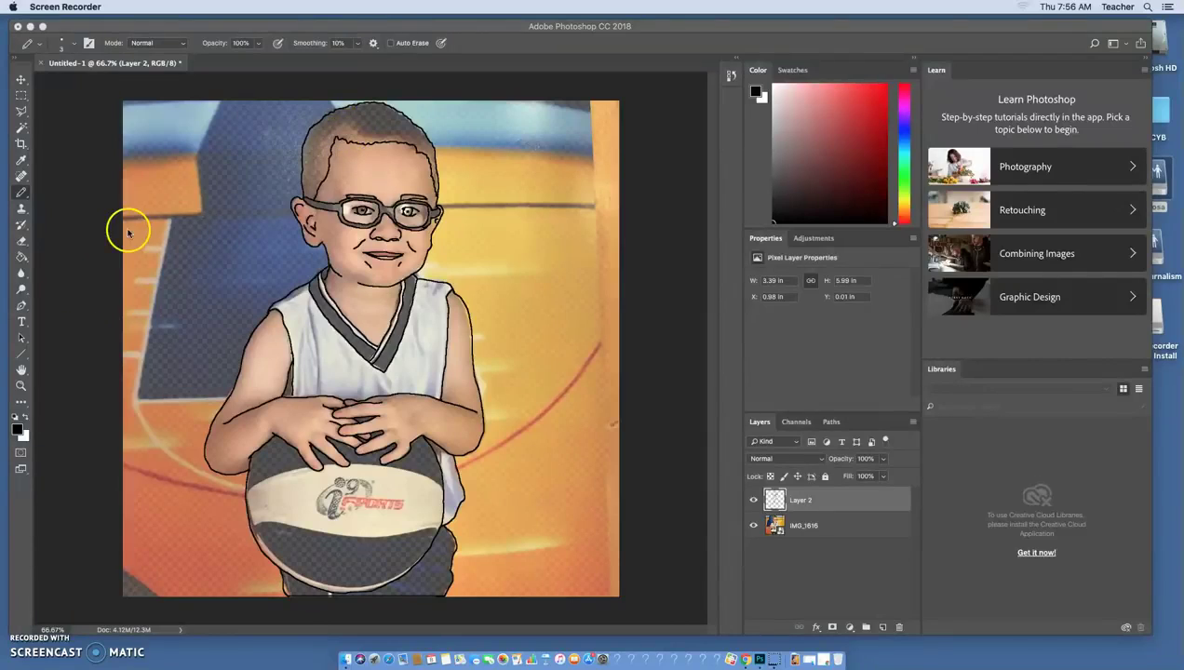
{"action": "left_click", "coordinate": [72, 186]}
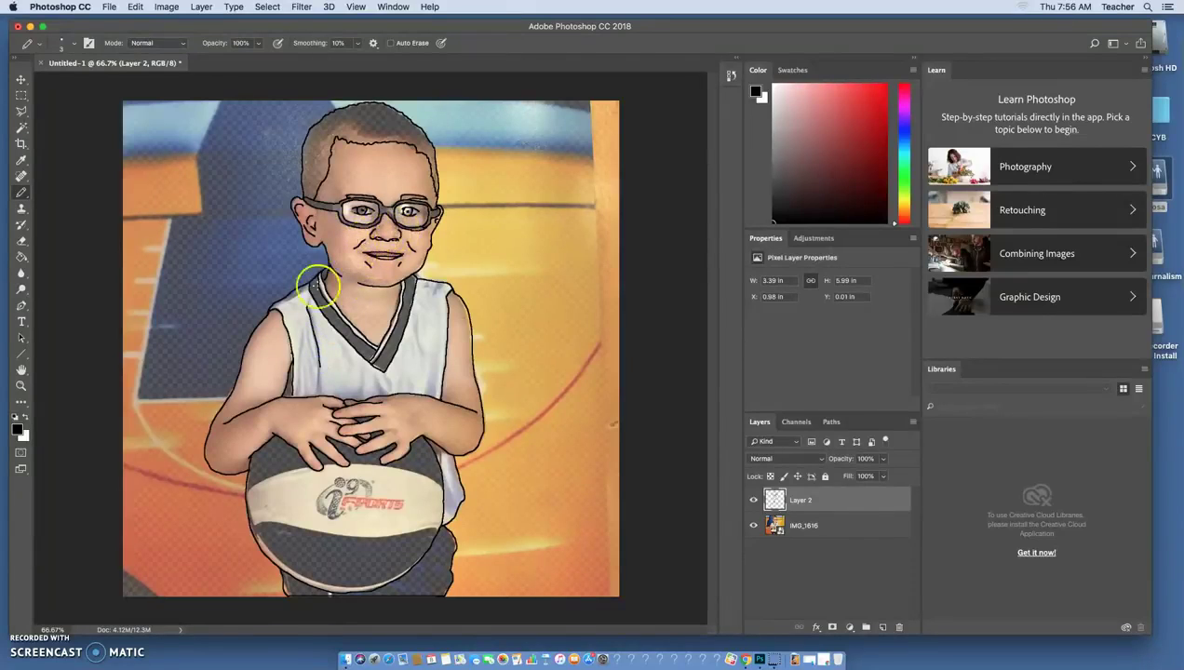
{"action": "left_click", "coordinate": [301, 346]}
{"action": "left_click_drag", "start_coordinate": [375, 370], "coordinate": [376, 391]}
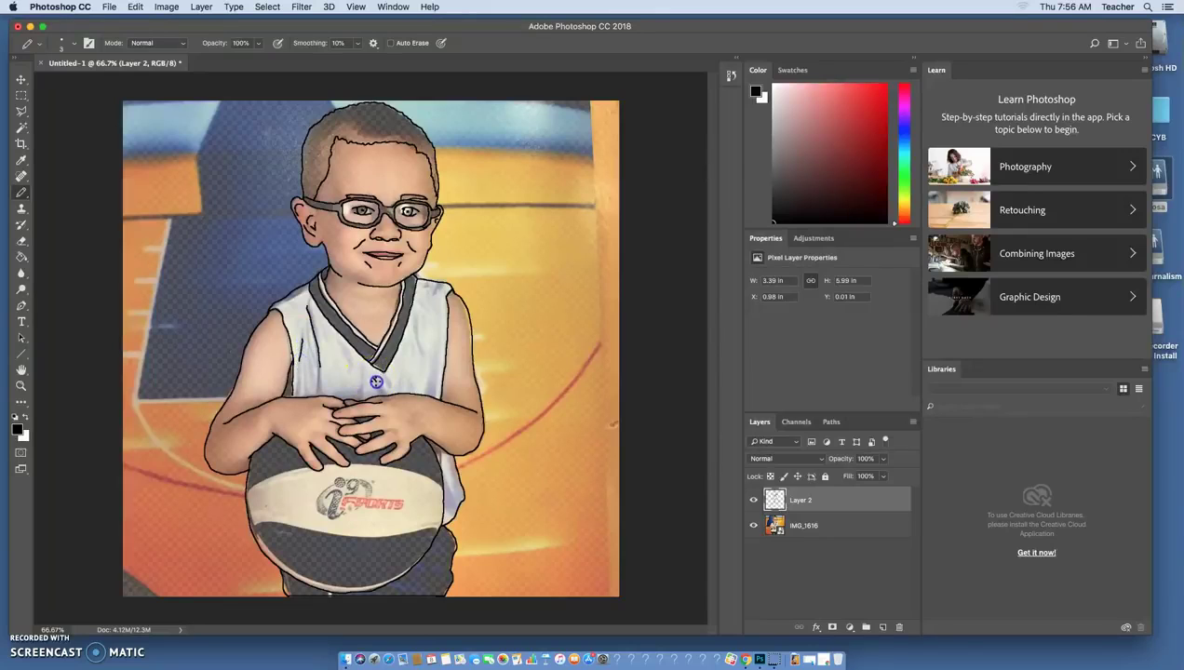
{"action": "left_click", "coordinate": [435, 353]}
{"action": "left_click_drag", "start_coordinate": [422, 322], "coordinate": [418, 345]}
{"action": "left_click_drag", "start_coordinate": [445, 279], "coordinate": [448, 303]}
{"action": "left_click_drag", "start_coordinate": [302, 290], "coordinate": [291, 299]}
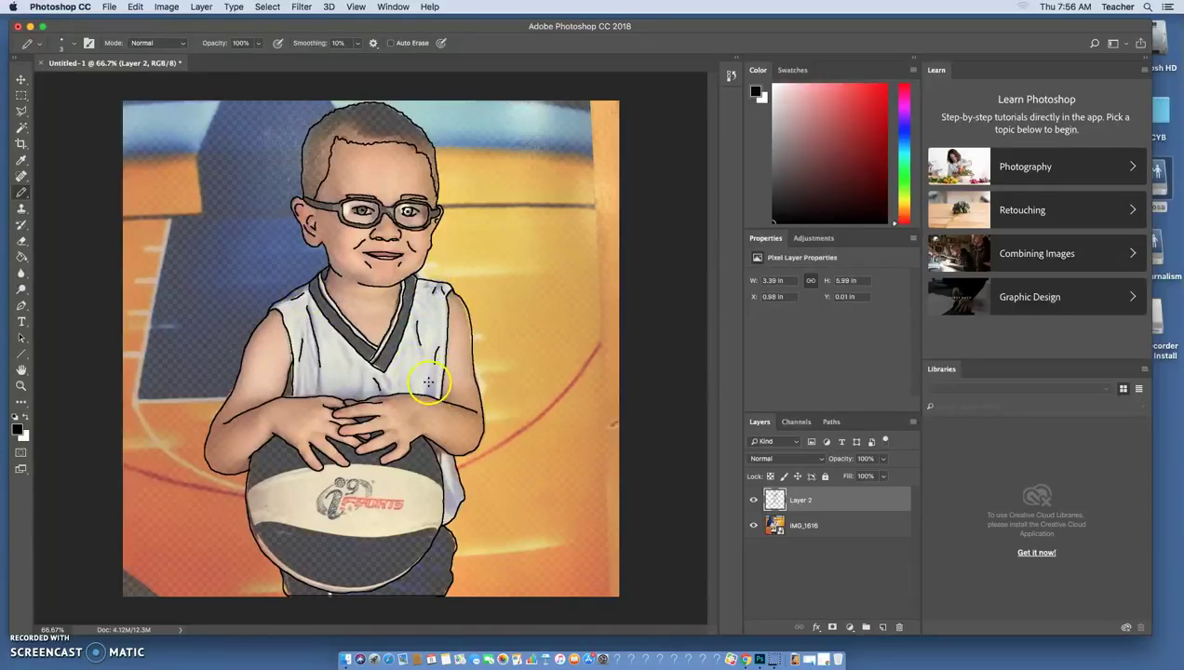
{"action": "left_click_drag", "start_coordinate": [434, 460], "coordinate": [447, 482]}
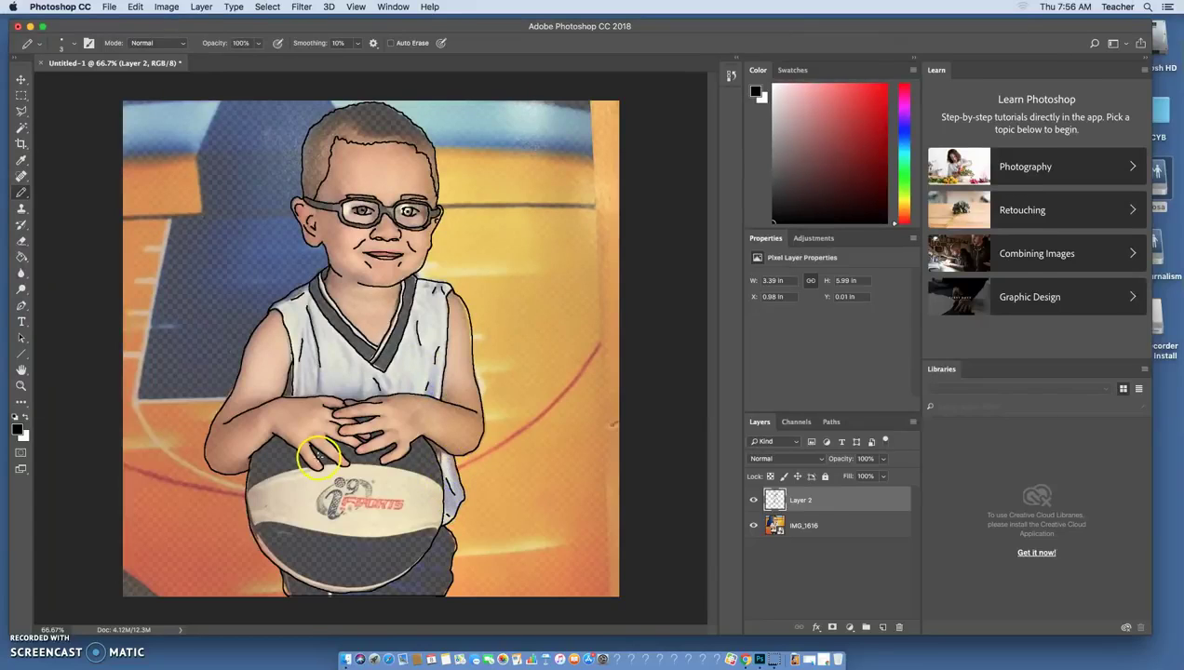
Fill the hair area between the hairline and head outline with short black pencil strokes on Layer 2
{"action": "left_click", "coordinate": [338, 147]}
{"action": "left_click_drag", "start_coordinate": [338, 147], "coordinate": [323, 132]}
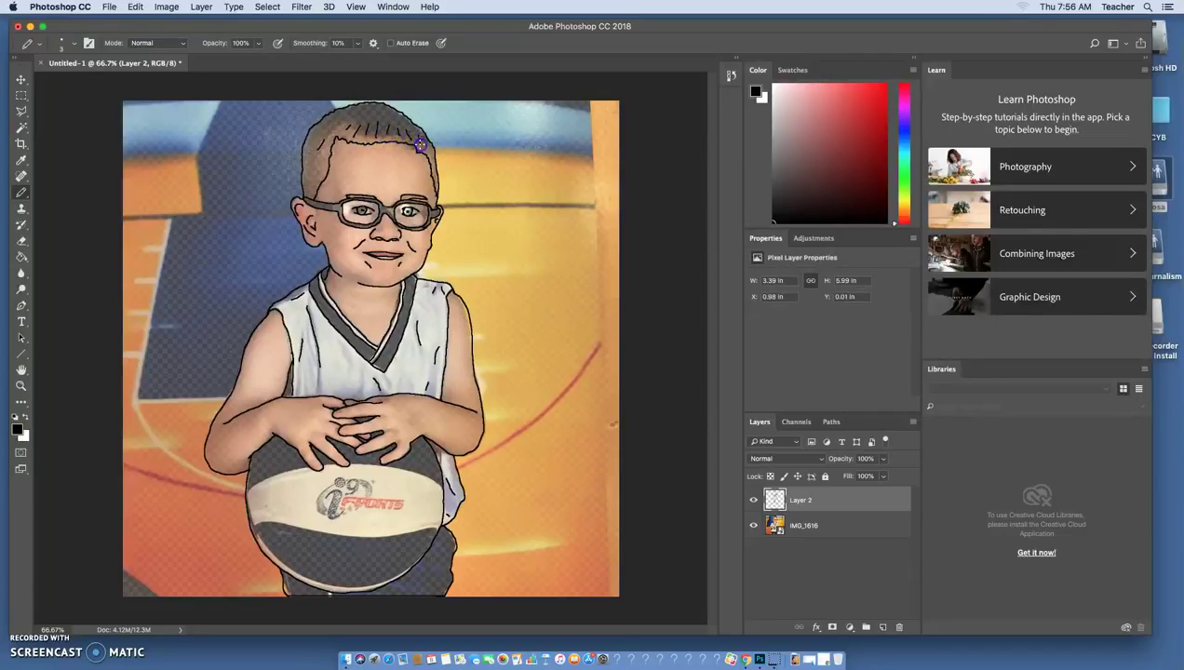
{"action": "left_click_drag", "start_coordinate": [327, 150], "coordinate": [318, 164]}
{"action": "left_click", "coordinate": [316, 139]}
{"action": "mouse_move", "coordinate": [346, 122]}
{"action": "left_mouse_down"}
{"action": "mouse_move", "coordinate": [369, 106]}
{"action": "mouse_move", "coordinate": [364, 115]}
{"action": "left_mouse_up"}
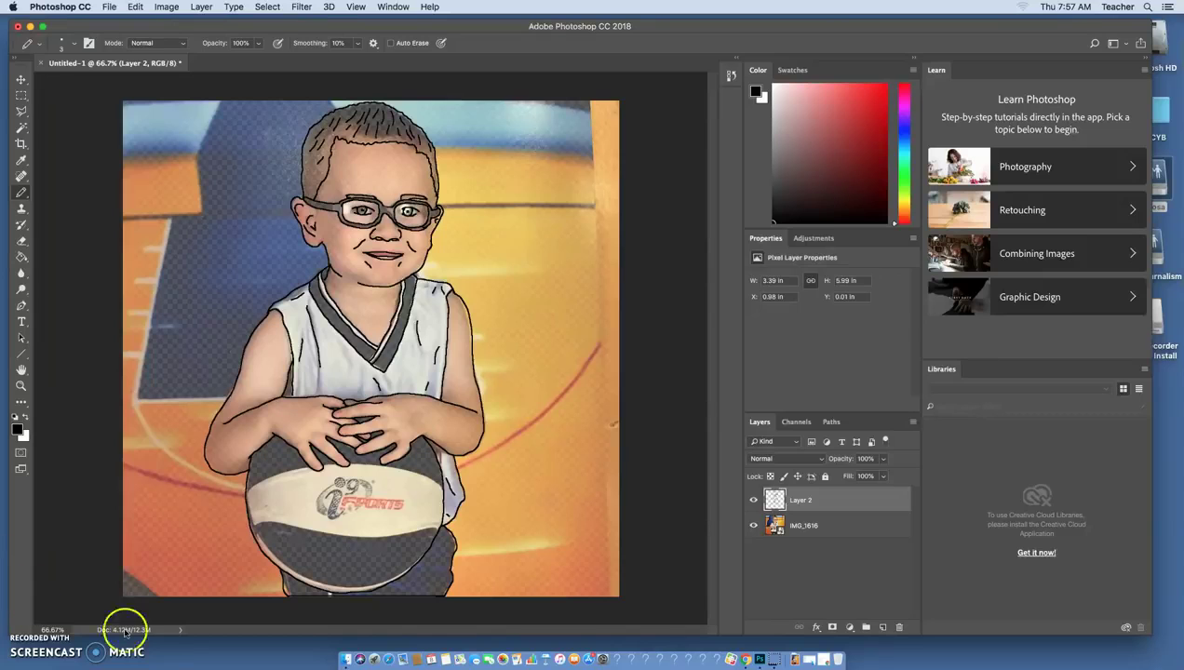
{"action": "left_click", "coordinate": [754, 526]}
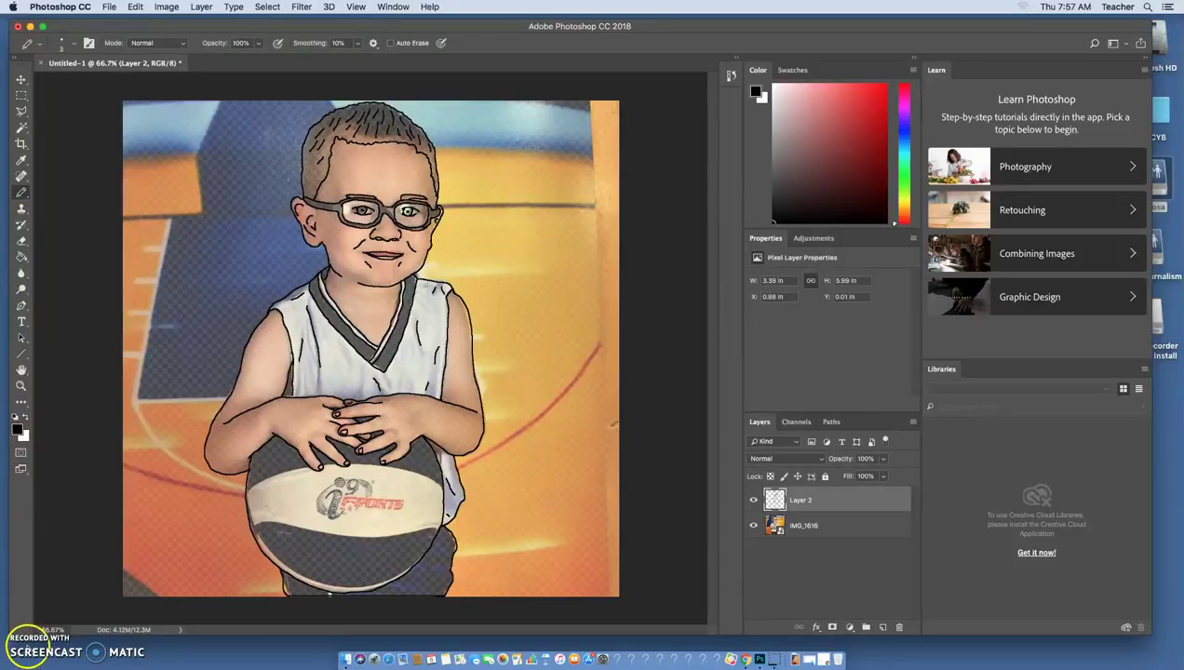
Try short pencil knuckle marks on the back of the hand, and remove them
{"action": "left_click", "coordinate": [300, 436]}
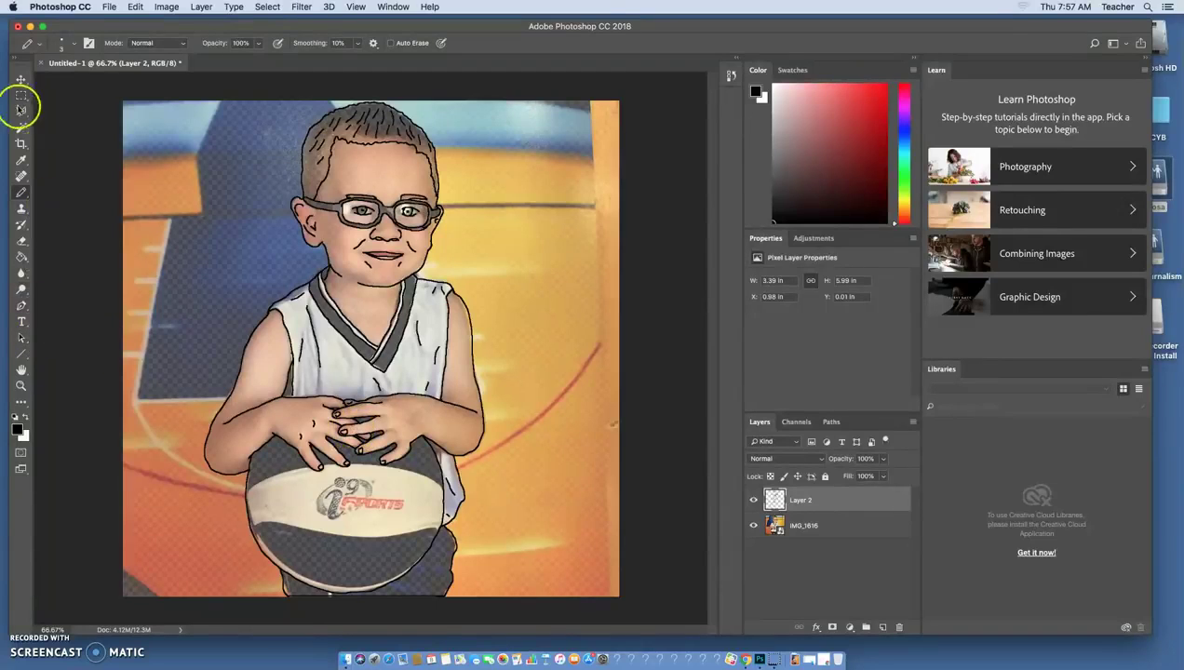
{"action": "left_click", "coordinate": [22, 241]}
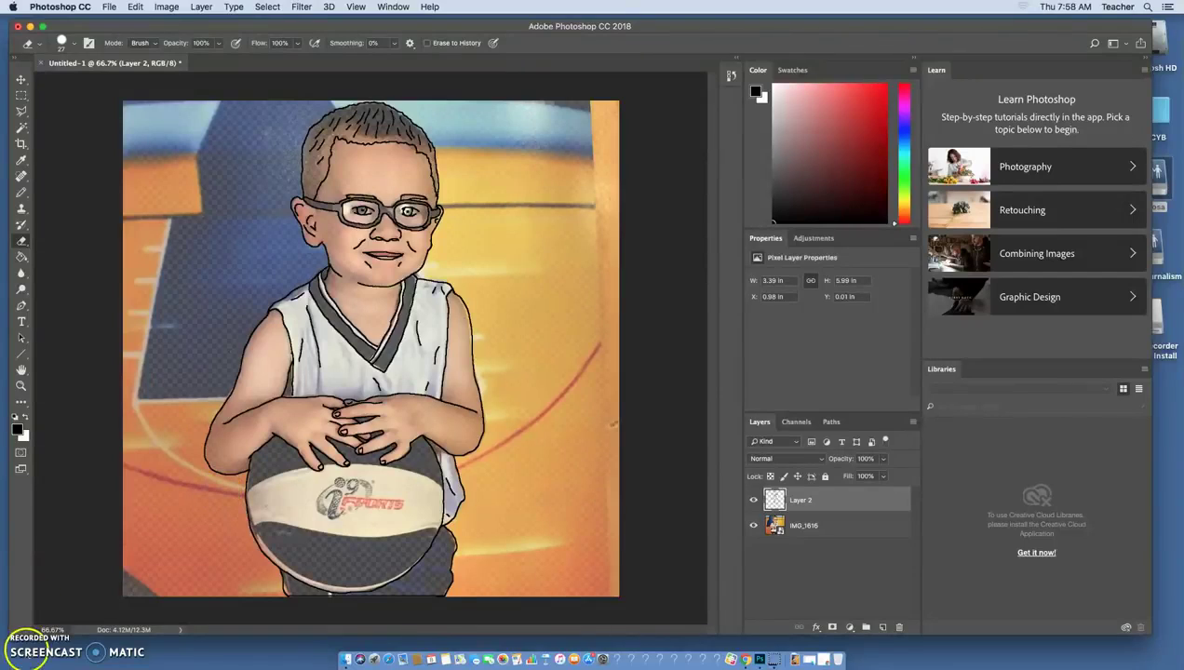
{"action": "left_click", "coordinate": [27, 646]}
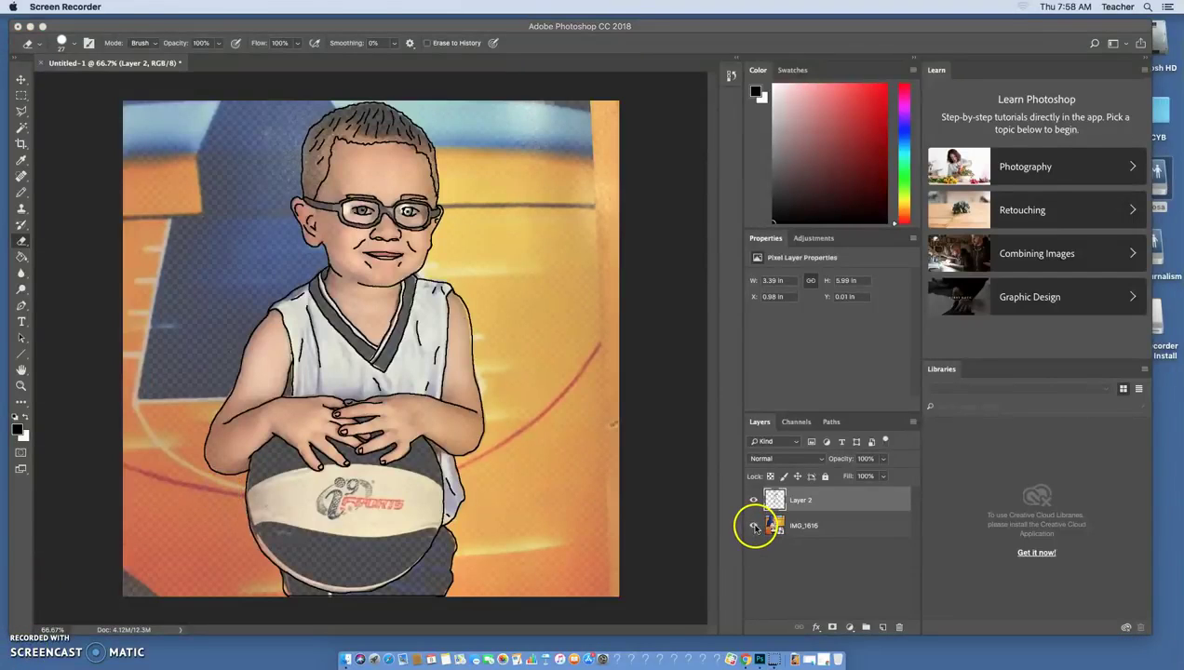
Toggle the IMG_1616 layer's visibility repeatedly to compare the detailed line drawing with the photo
{"action": "left_click", "coordinate": [754, 527]}
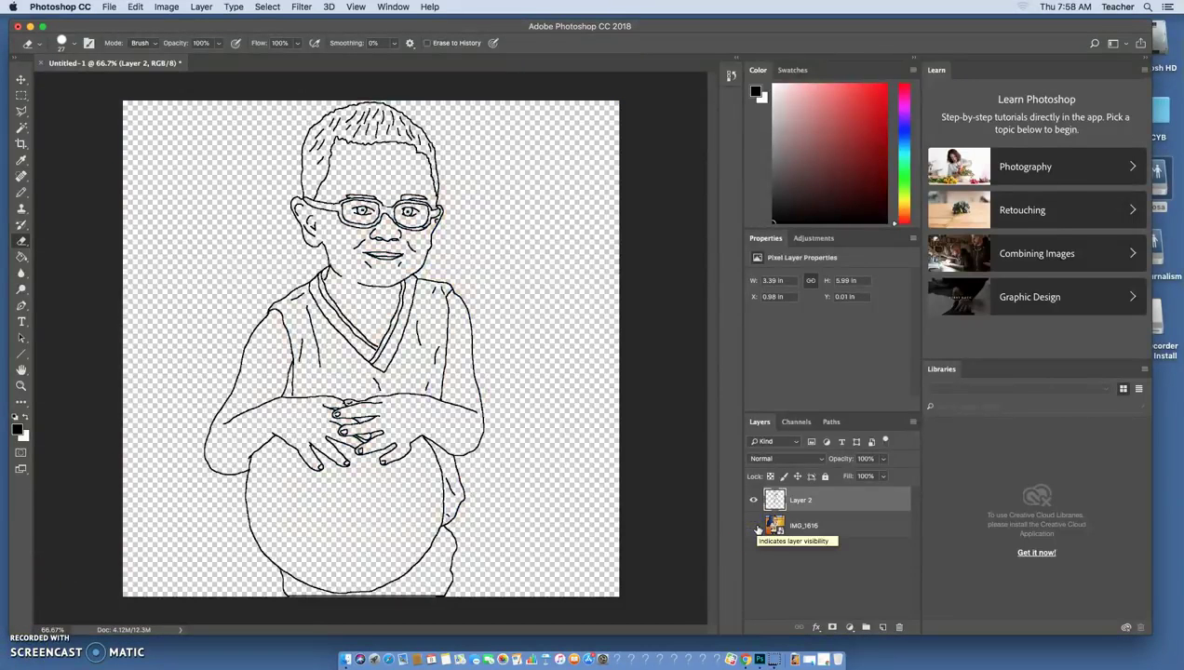
{"action": "left_click", "coordinate": [307, 289]}
{"action": "mouse_move", "coordinate": [332, 275]}
{"action": "left_mouse_down"}
{"action": "mouse_move", "coordinate": [357, 303]}
{"action": "mouse_move", "coordinate": [338, 264]}
{"action": "mouse_move", "coordinate": [354, 272]}
{"action": "mouse_move", "coordinate": [336, 278]}
{"action": "mouse_move", "coordinate": [353, 281]}
{"action": "left_mouse_up"}
{"action": "left_click", "coordinate": [753, 532]}
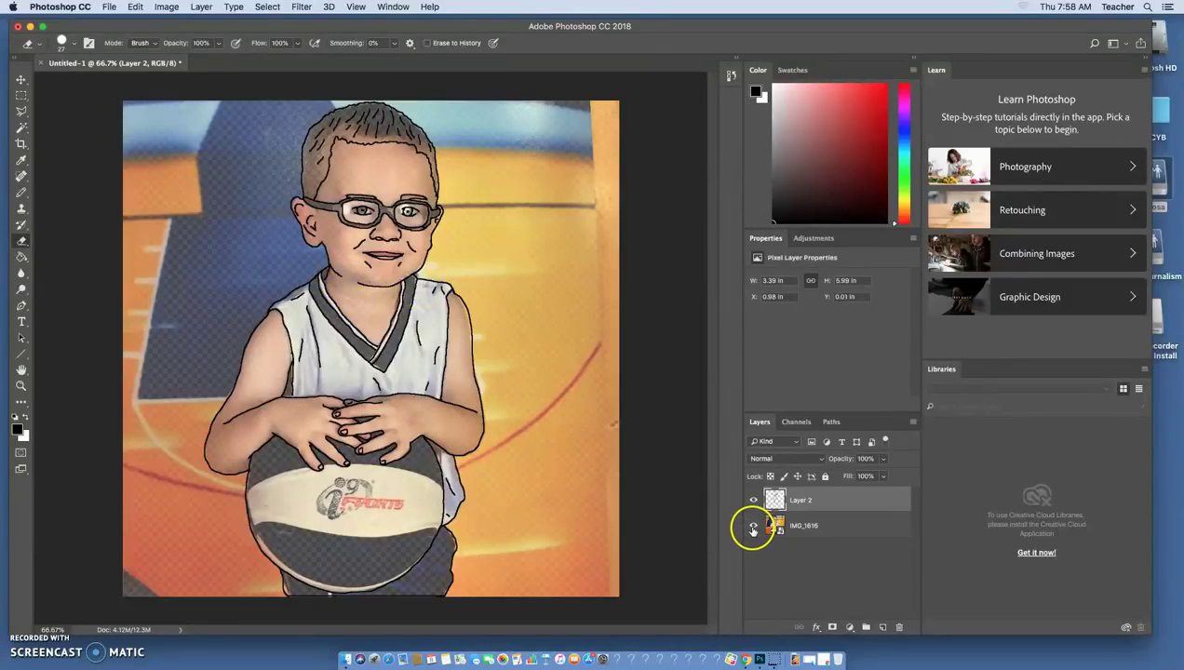
{"action": "left_click", "coordinate": [753, 529]}
{"action": "left_click", "coordinate": [754, 530]}
{"action": "left_click", "coordinate": [754, 530]}
{"action": "left_click", "coordinate": [754, 529]}
{"action": "left_click", "coordinate": [753, 526]}
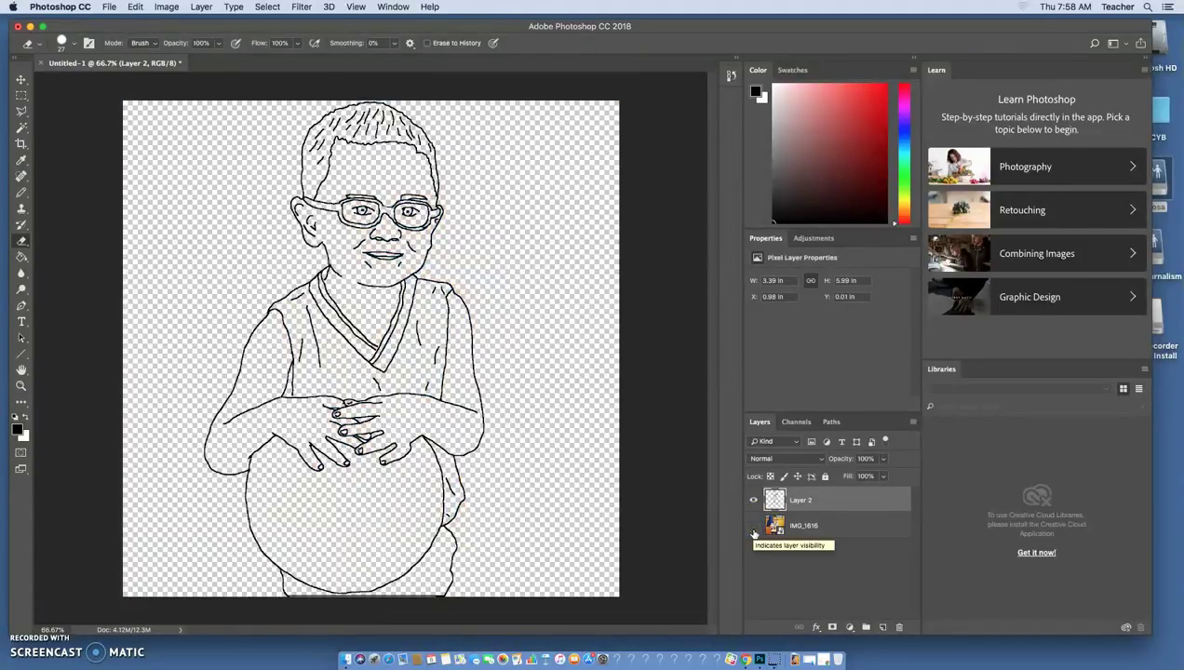
{"action": "left_click", "coordinate": [753, 526]}
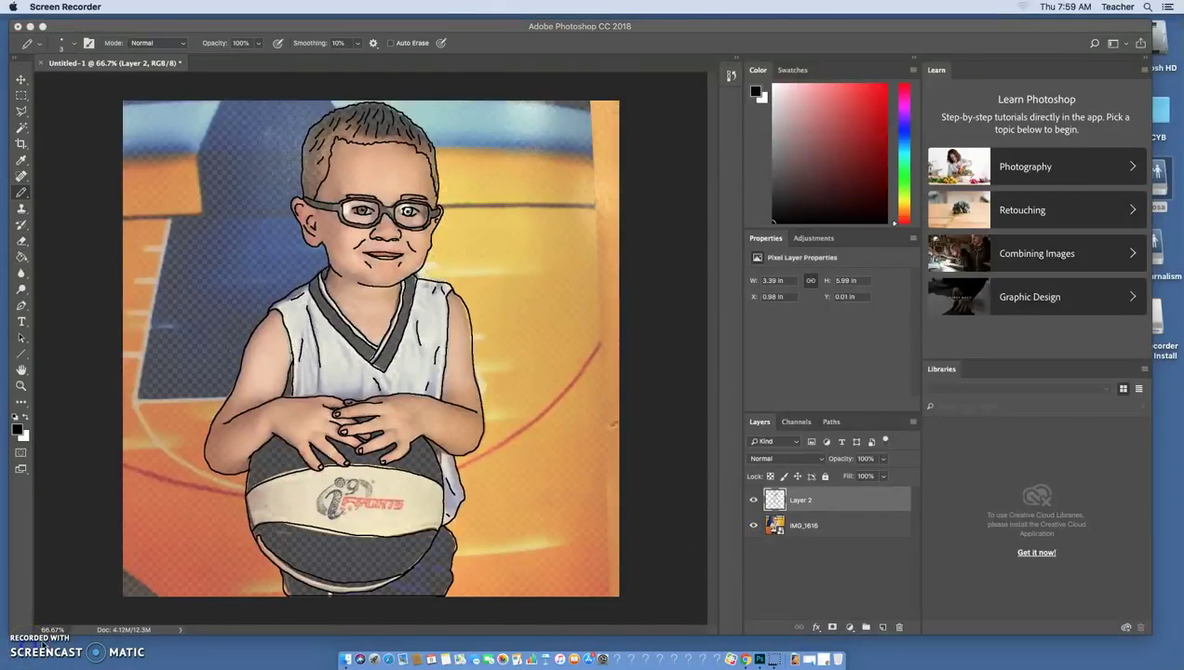
Hide the IMG_1616 photo layer to leave only the Layer 2 line drawing showing
{"action": "left_click", "coordinate": [753, 528]}
{"action": "left_click", "coordinate": [753, 527]}
{"action": "left_click", "coordinate": [753, 527]}
{"action": "left_click", "coordinate": [754, 527]}
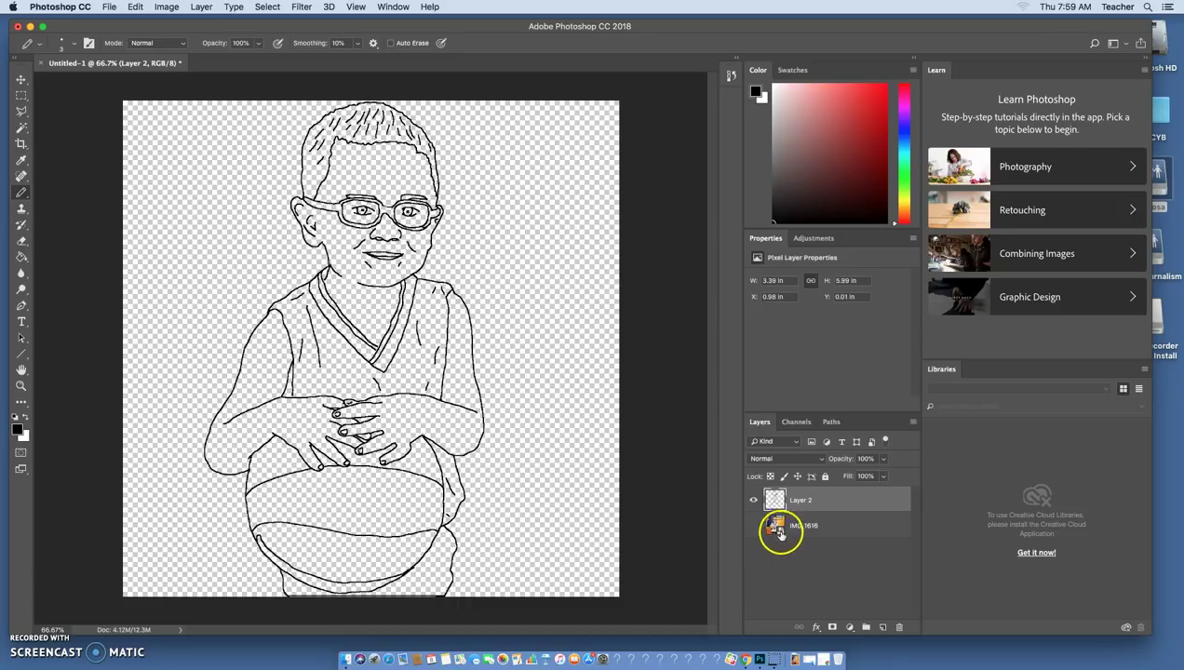
Start saving the document as a new file in the student's own folder under HolmesJournalism, 5th Period, on the mimosa server
{"action": "left_click", "coordinate": [106, 7]}
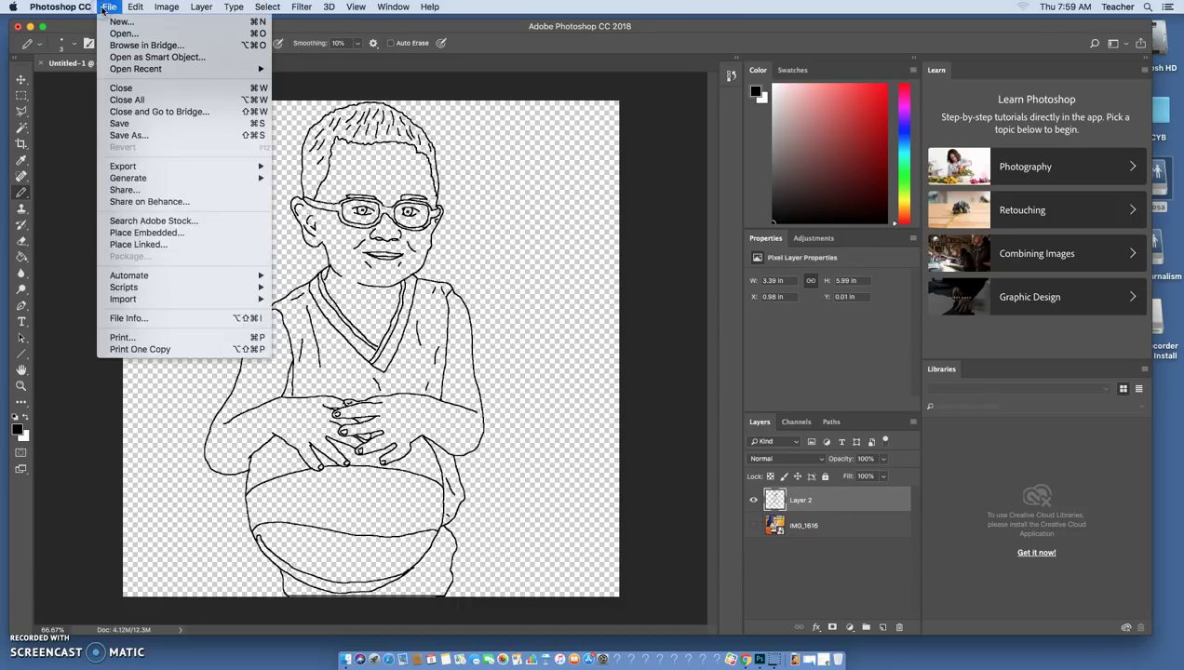
{"action": "left_click", "coordinate": [141, 134]}
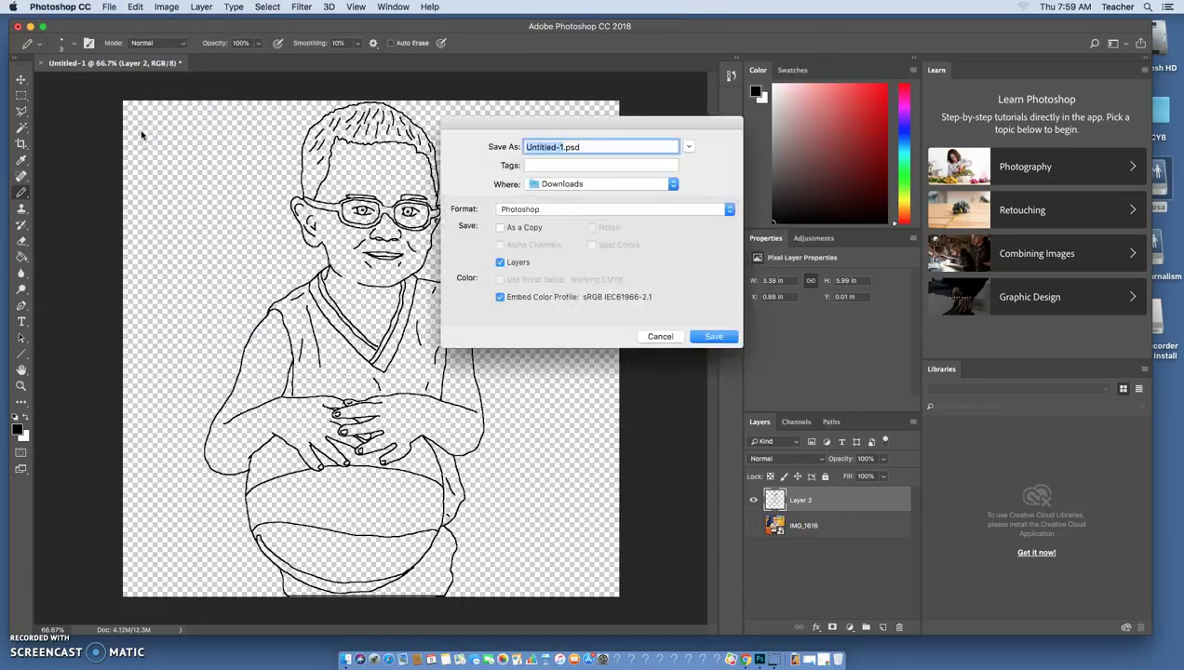
{"action": "left_click", "coordinate": [555, 185]}
{"action": "left_click", "coordinate": [588, 184]}
{"action": "left_click", "coordinate": [689, 147]}
{"action": "scroll", "coordinate": [457, 228], "scroll_direction": "down", "scroll_amount": 5}
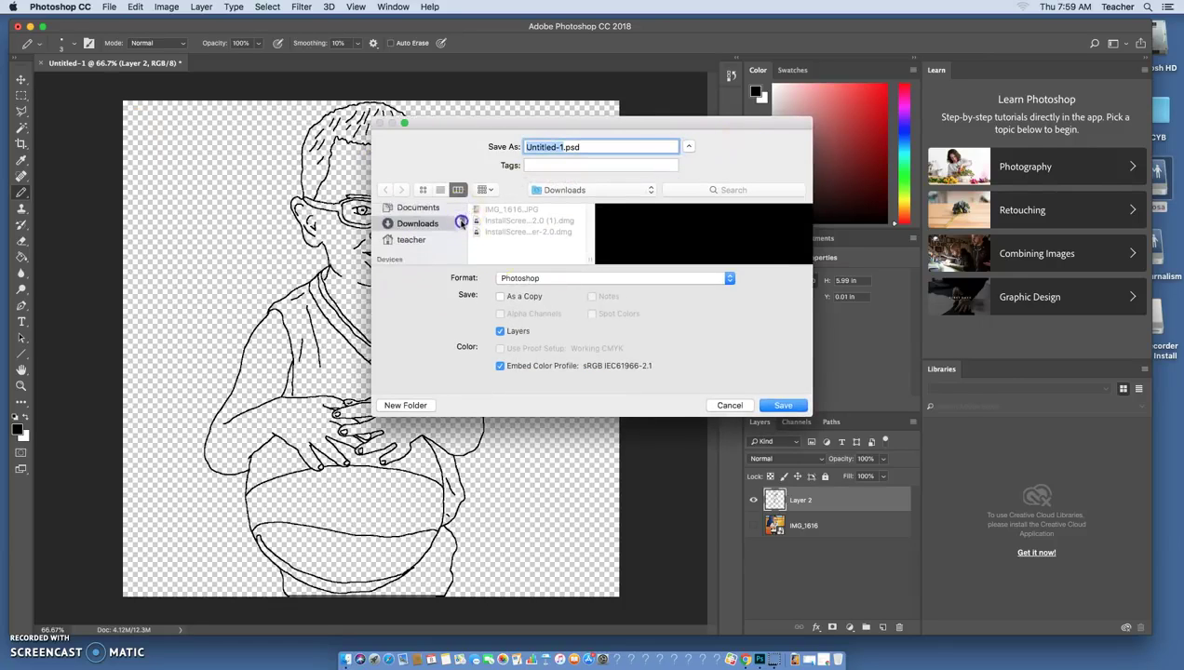
{"action": "scroll", "coordinate": [457, 233], "scroll_direction": "down", "scroll_amount": 2}
{"action": "left_click", "coordinate": [414, 236]}
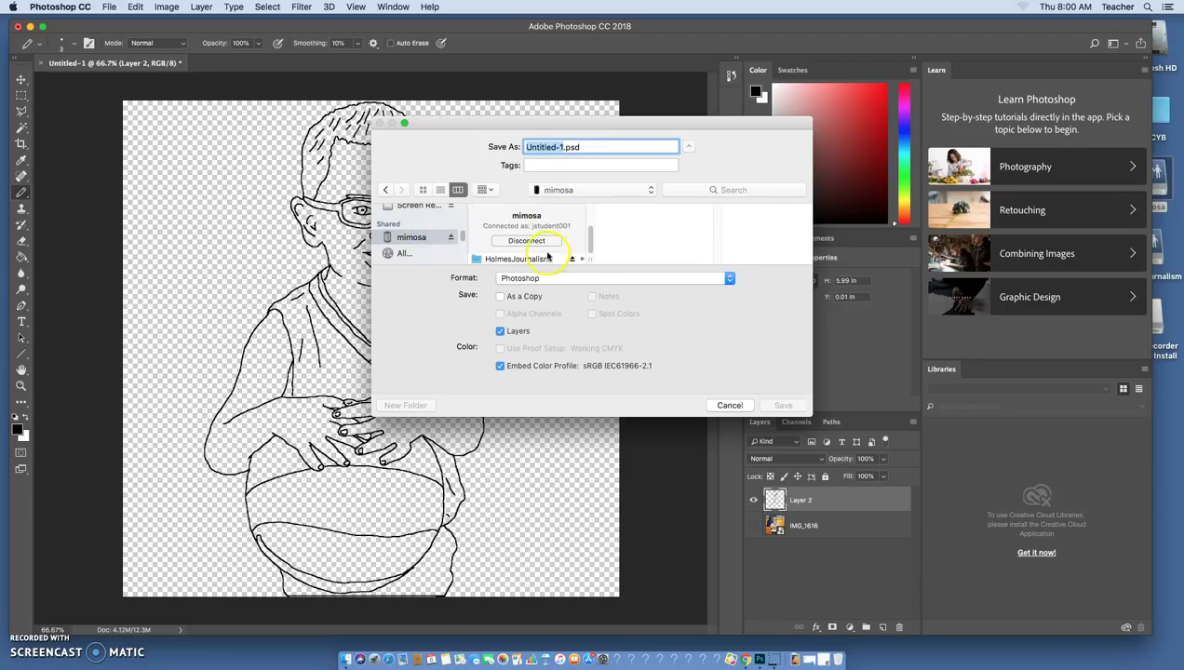
{"action": "left_click", "coordinate": [548, 259]}
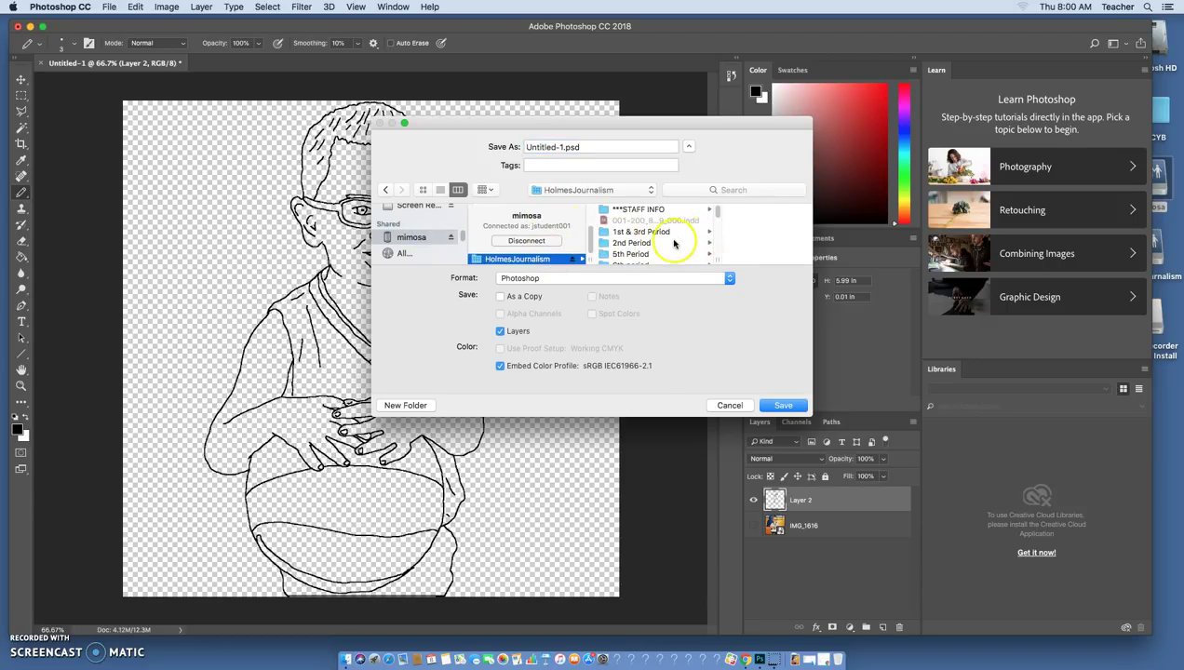
{"action": "left_click", "coordinate": [661, 254]}
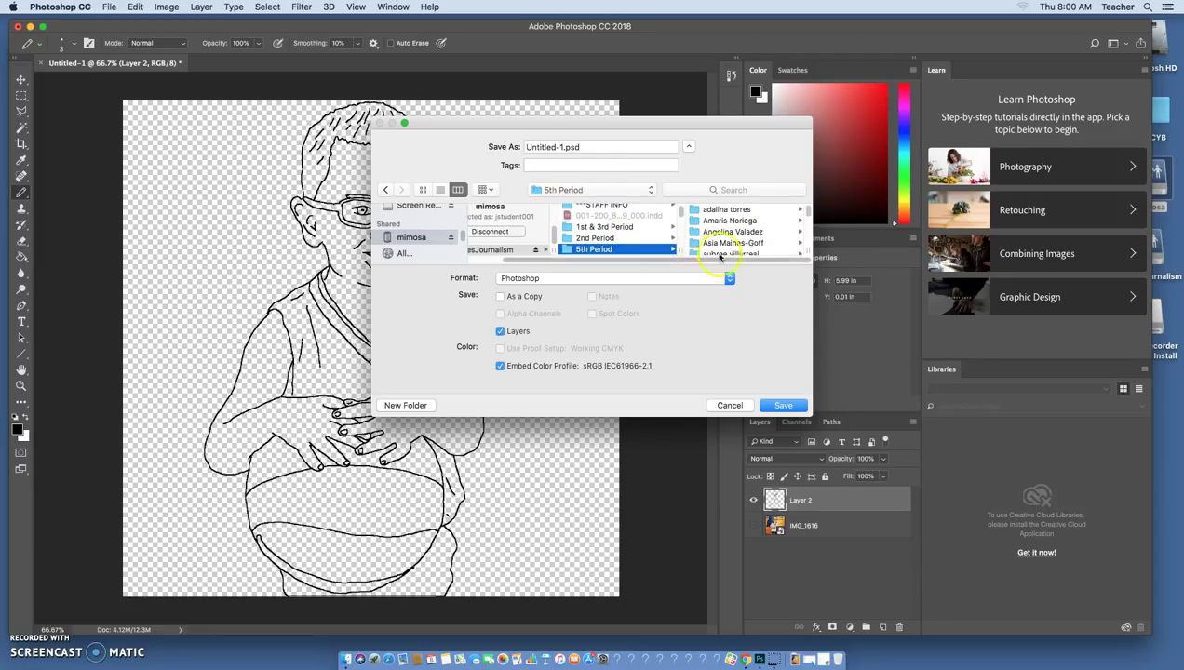
{"action": "left_click_drag", "start_coordinate": [807, 214], "coordinate": [800, 230]}
{"action": "left_click", "coordinate": [759, 233]}
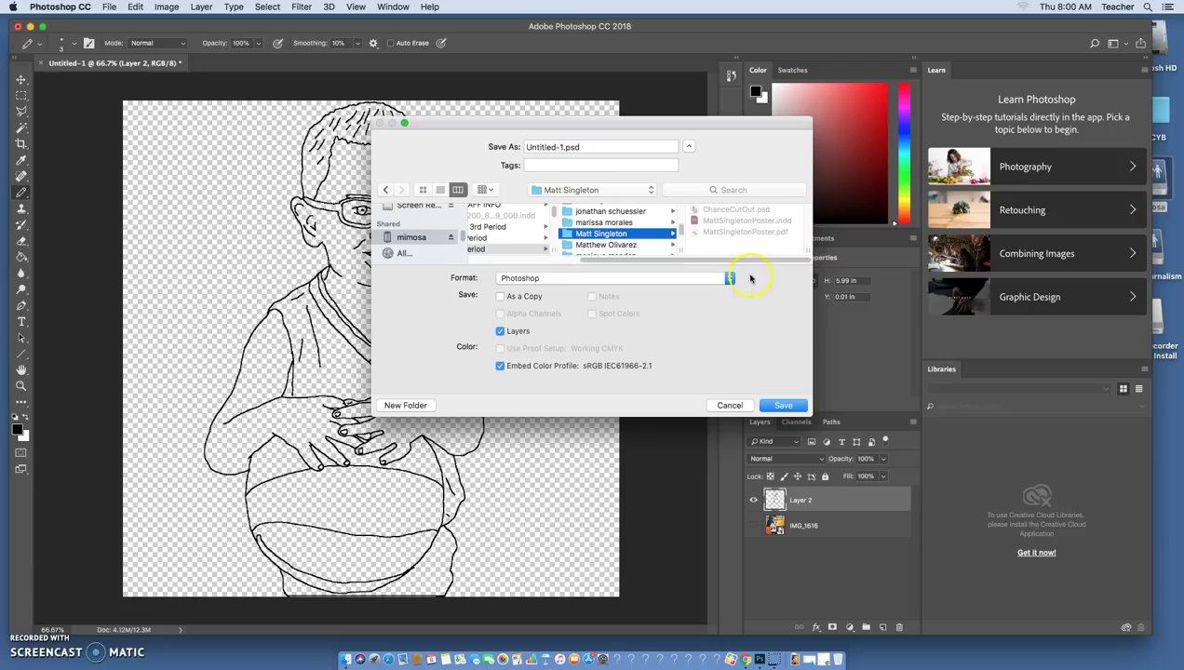
Name the file NephewDrawing, keep the Photoshop format with layers, and save it
{"action": "left_click", "coordinate": [561, 146]}
{"action": "left_click_drag", "start_coordinate": [561, 146], "coordinate": [511, 144]}
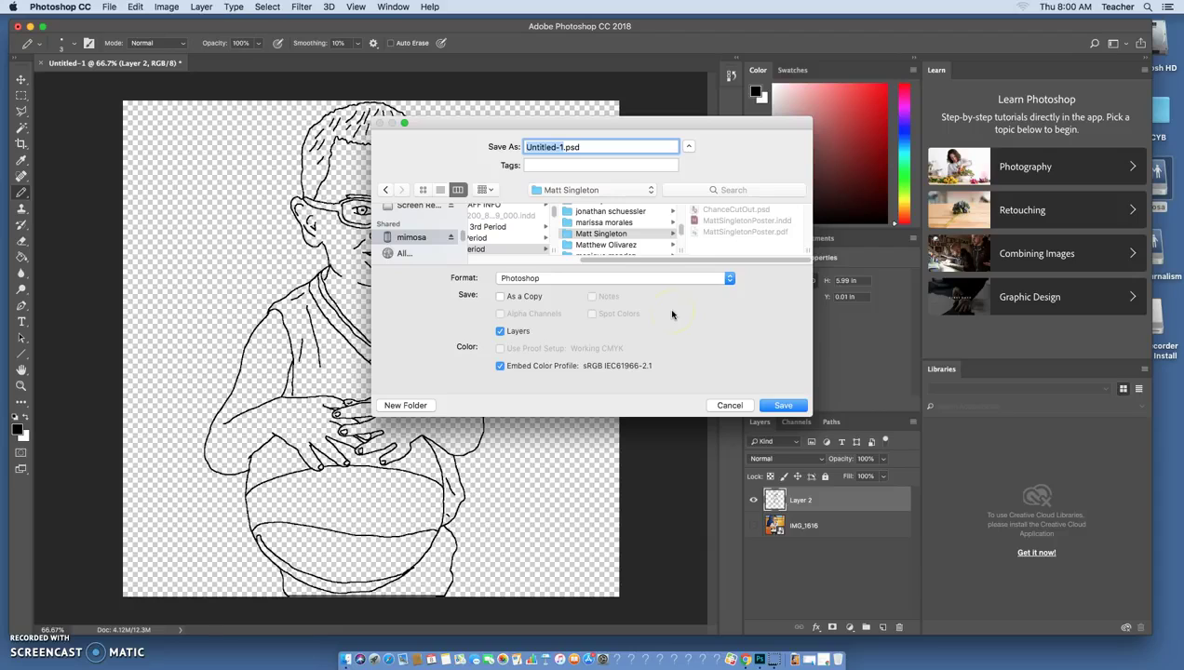
{"action": "type", "text": "NephewDrawing"}
{"action": "left_click", "coordinate": [527, 278]}
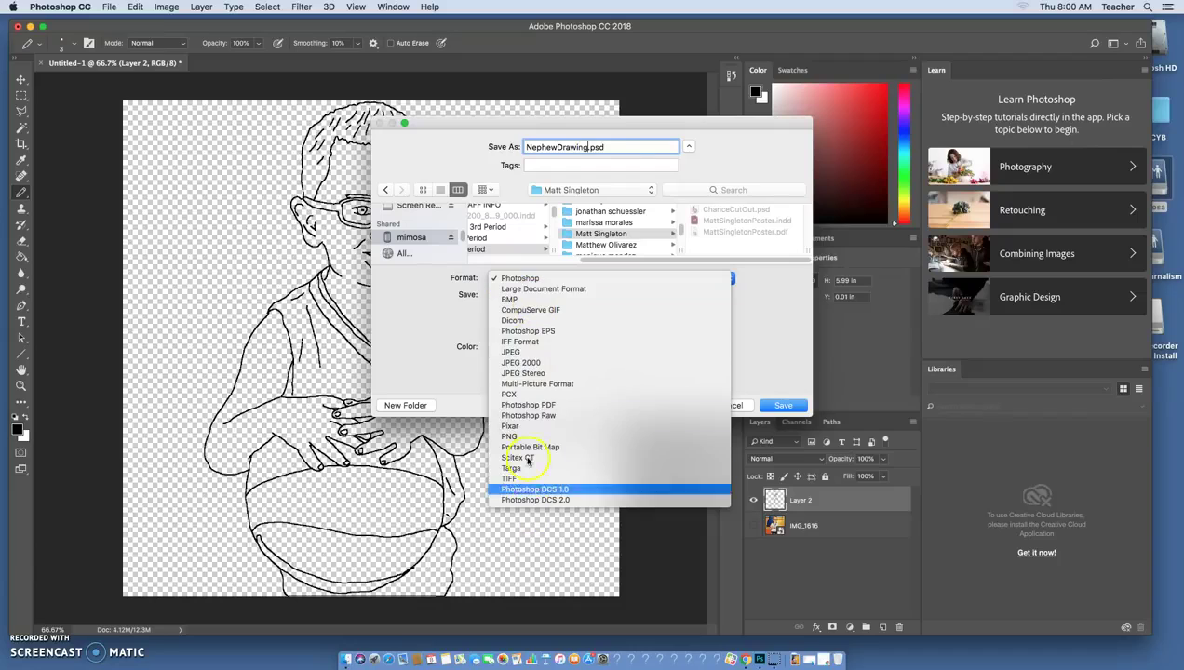
{"action": "left_click", "coordinate": [521, 280]}
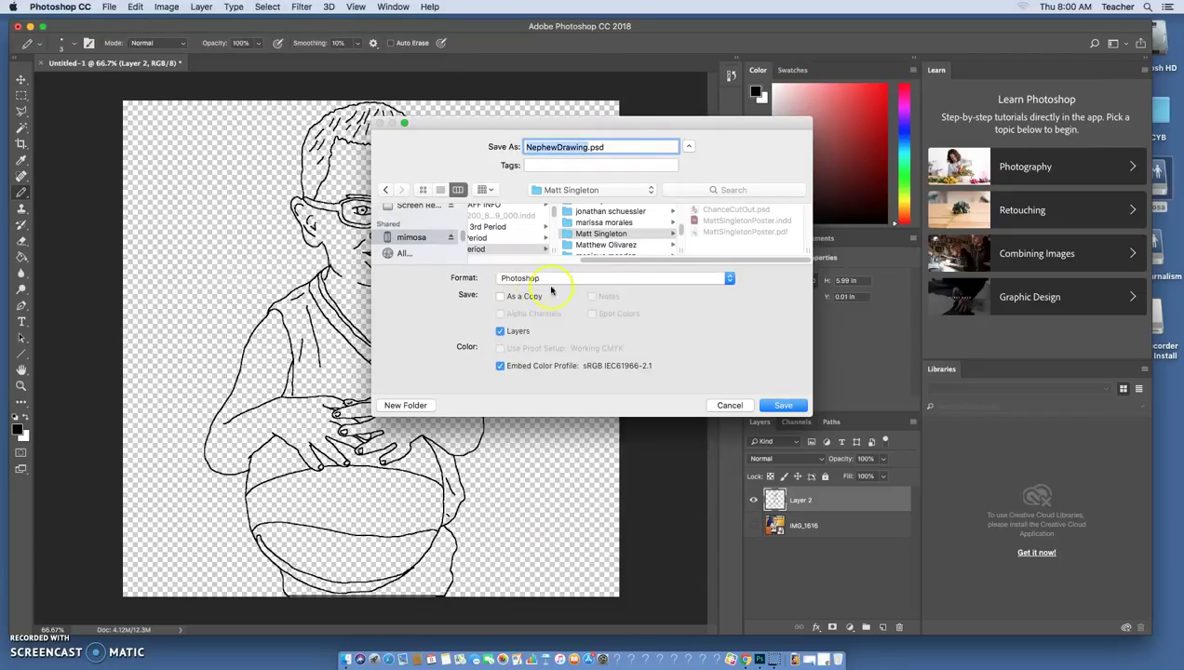
{"action": "left_click", "coordinate": [782, 407]}
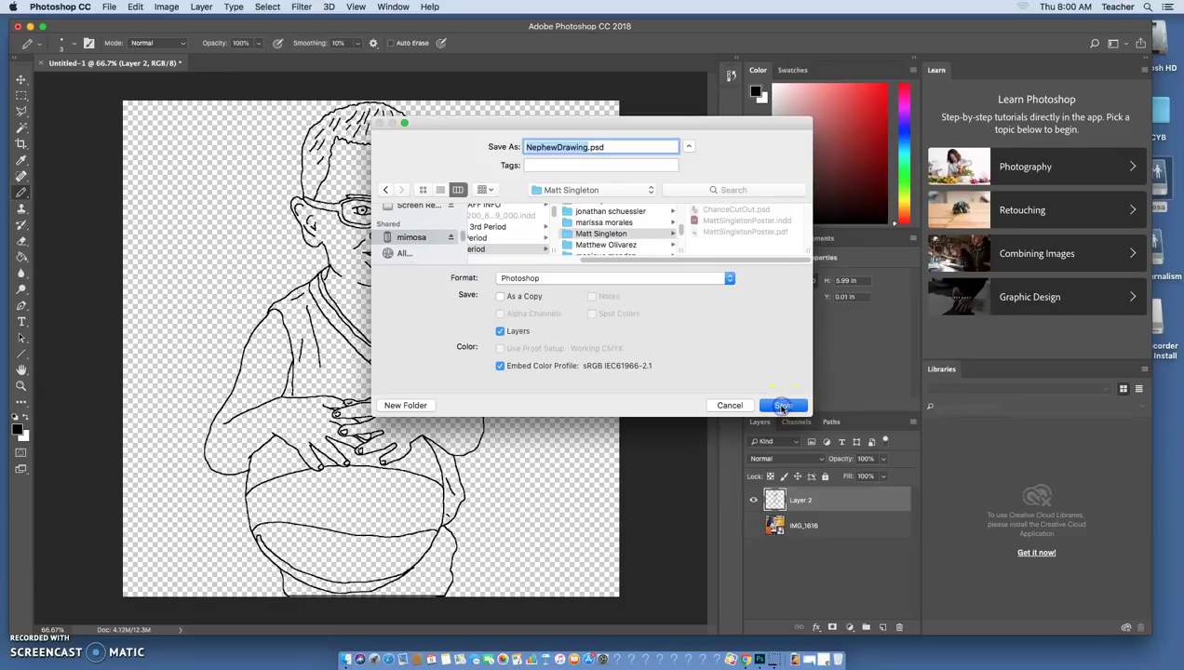
{"action": "left_click", "coordinate": [750, 281]}
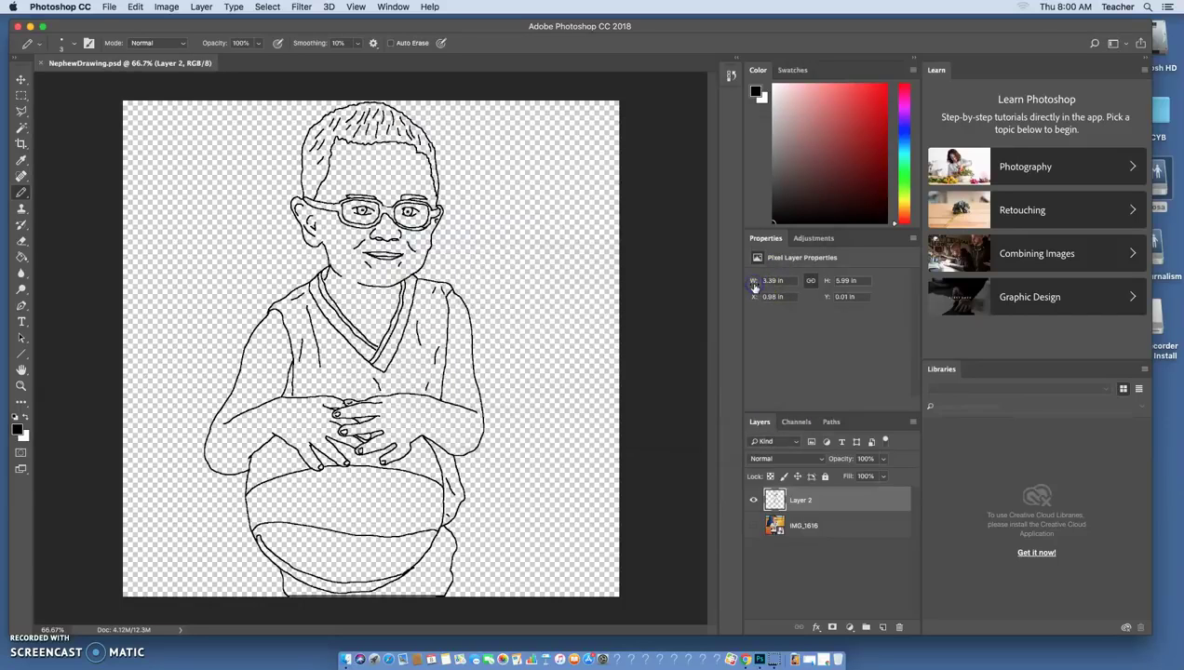